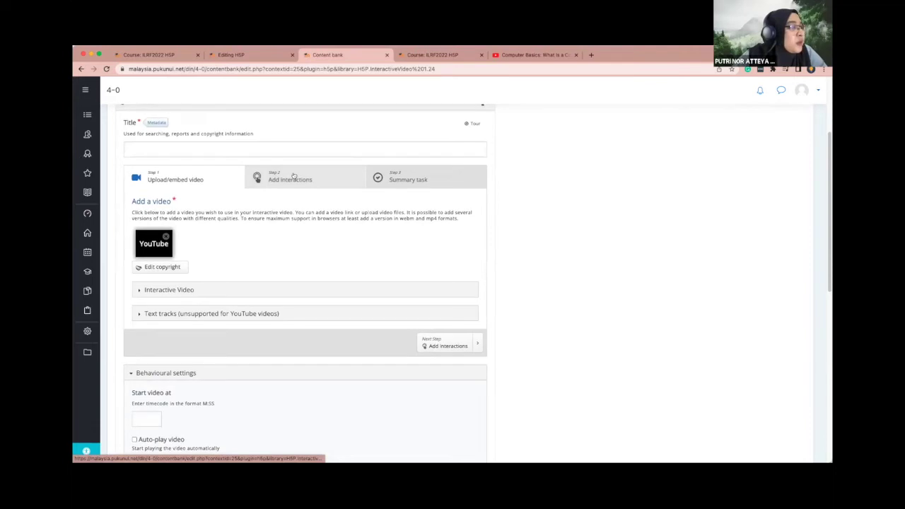
Go to the Add interactions stage of the interactive video and check the bookmark list at the video's start
left_click(293, 176)
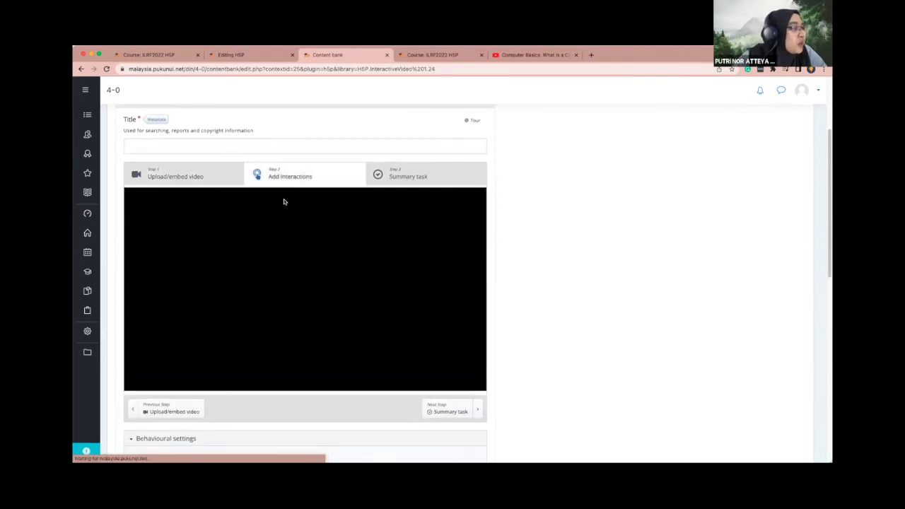
scroll(281, 206, "down", 2)
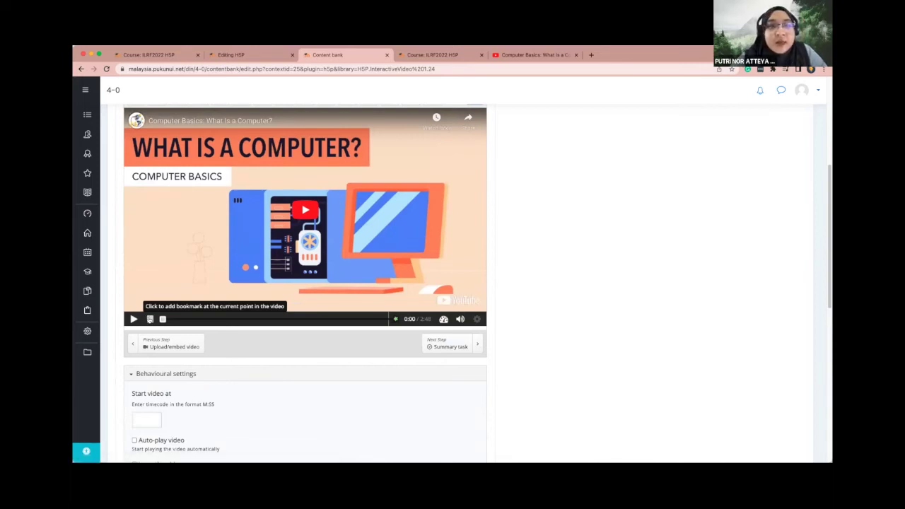
left_click(150, 320)
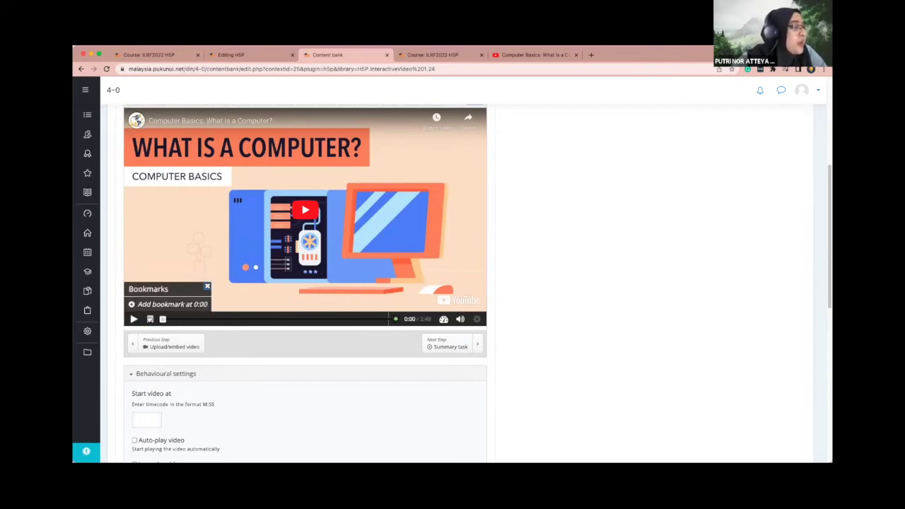
left_click(150, 320)
Add a bookmark named "Introduction" at about 0:26 in the video
left_click_drag(164, 319, 186, 319)
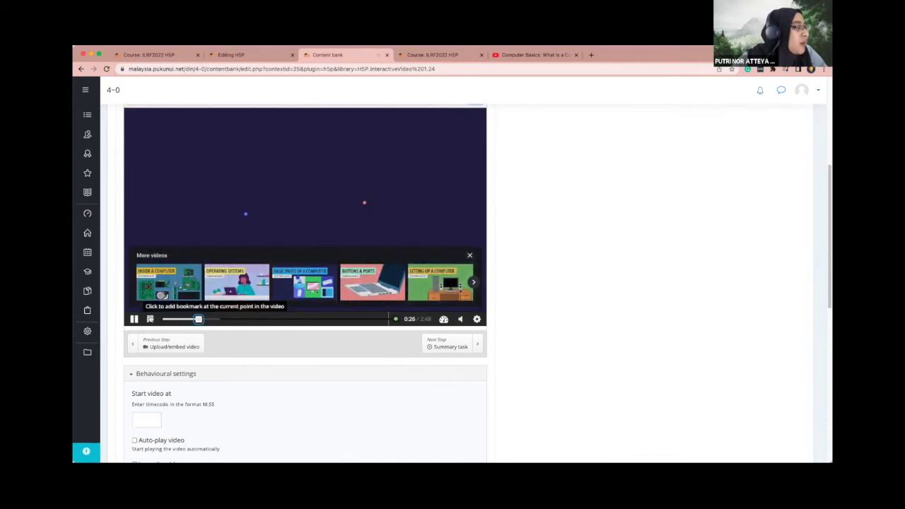
left_click(150, 319)
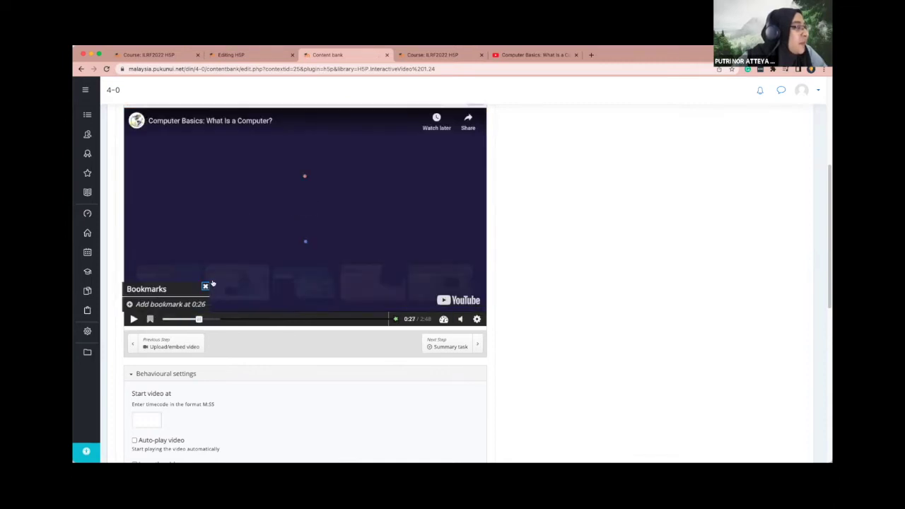
left_click(136, 305)
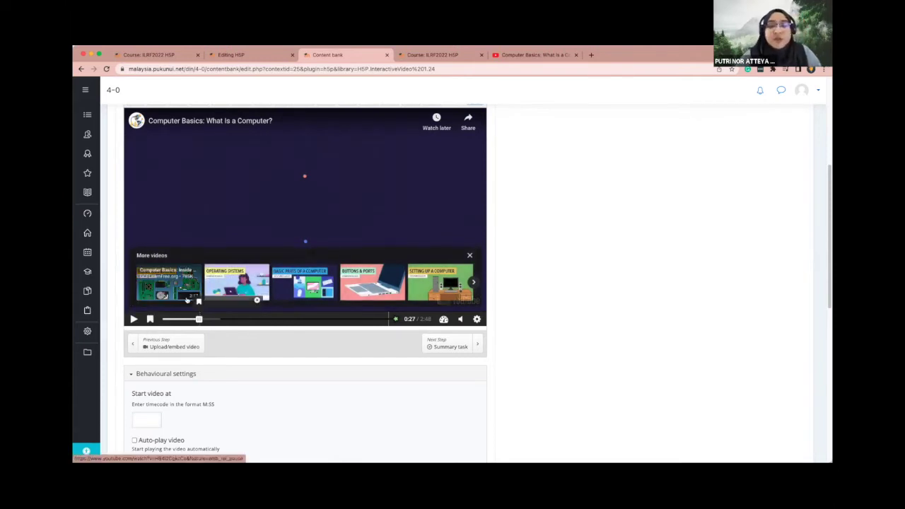
type("Introduction")
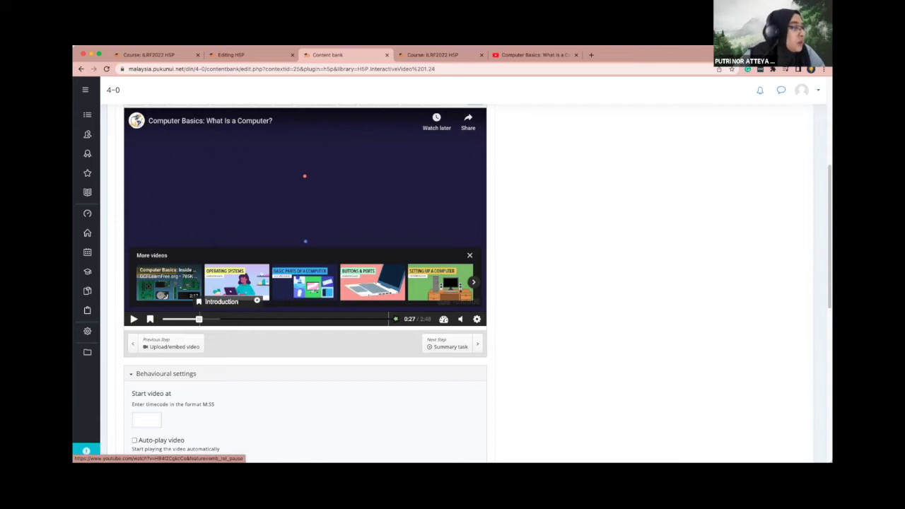
Advance the video to 0:54 and add a bookmark named "All about computers" there
left_click(134, 319)
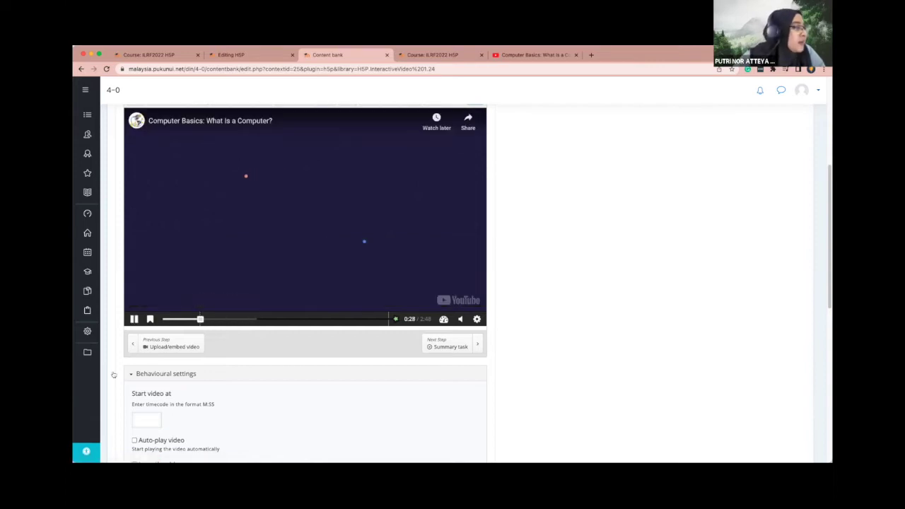
left_click(134, 318)
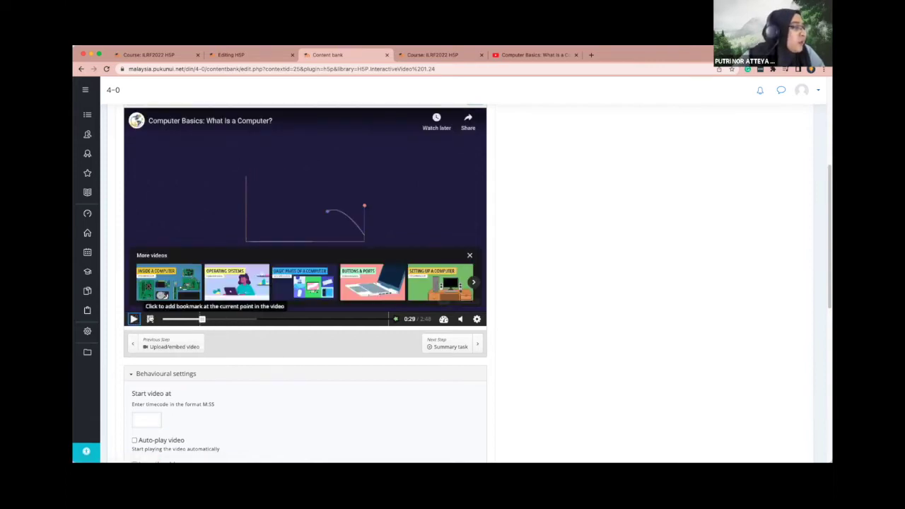
left_click(150, 319)
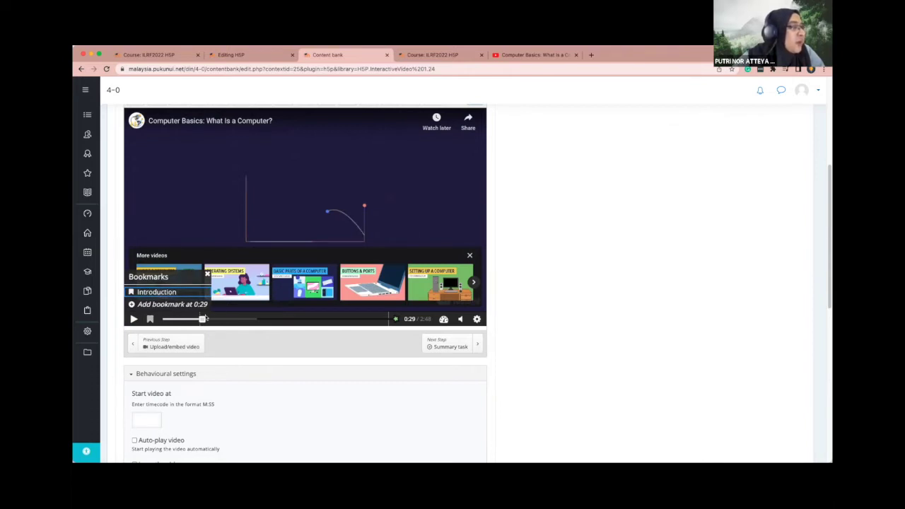
left_click_drag(201, 319, 235, 319)
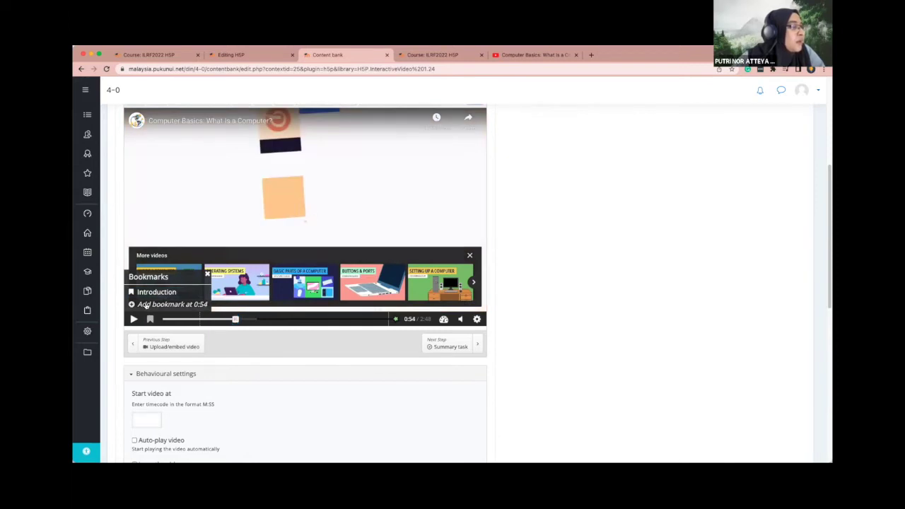
left_click(149, 304)
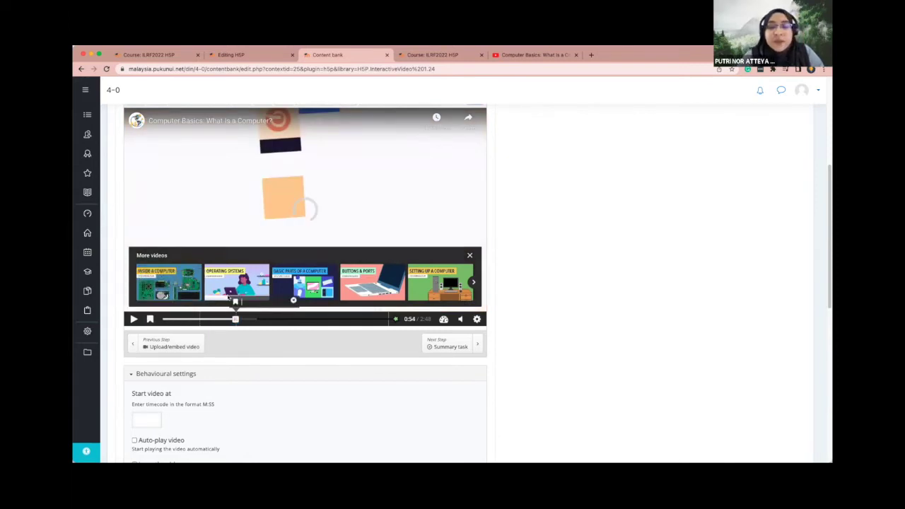
type("All about")
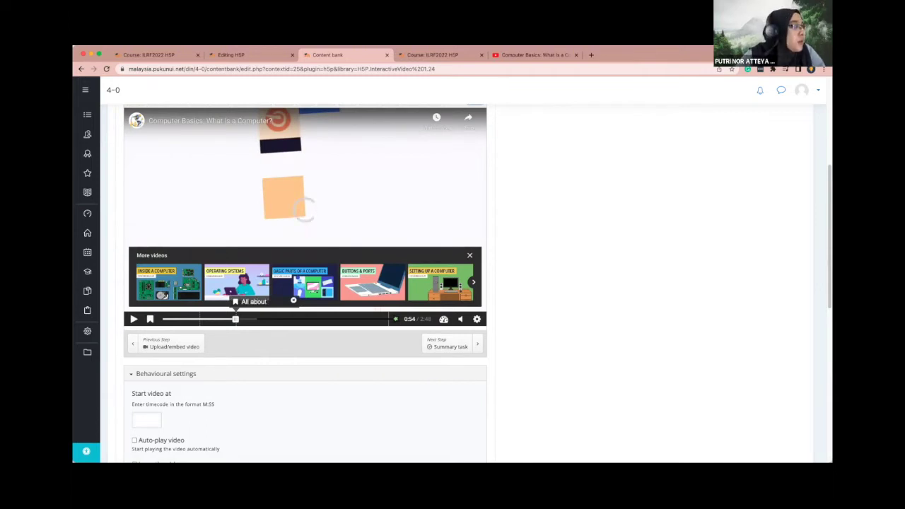
type(" computers")
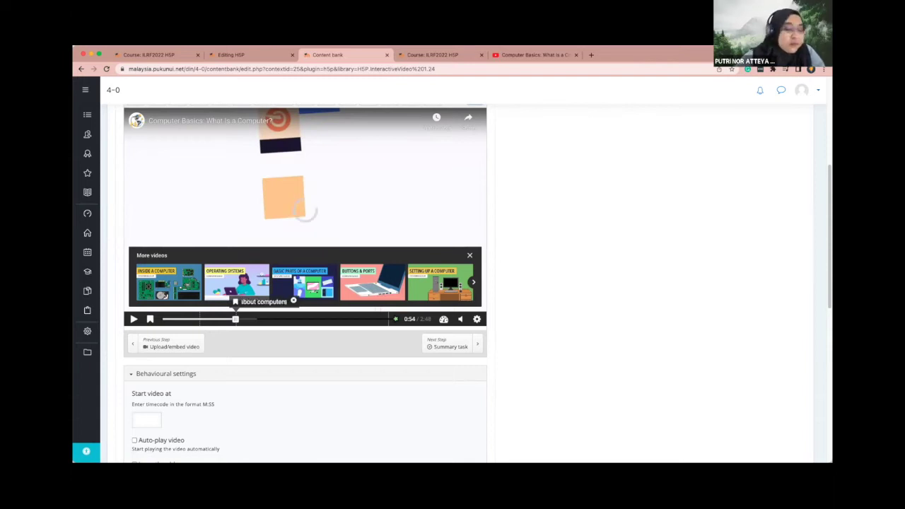
key("Return")
Advance the video to 1:26 and add a bookmark named "Binary number 0 & 2" there
left_click(238, 319)
left_click_drag(246, 319, 279, 320)
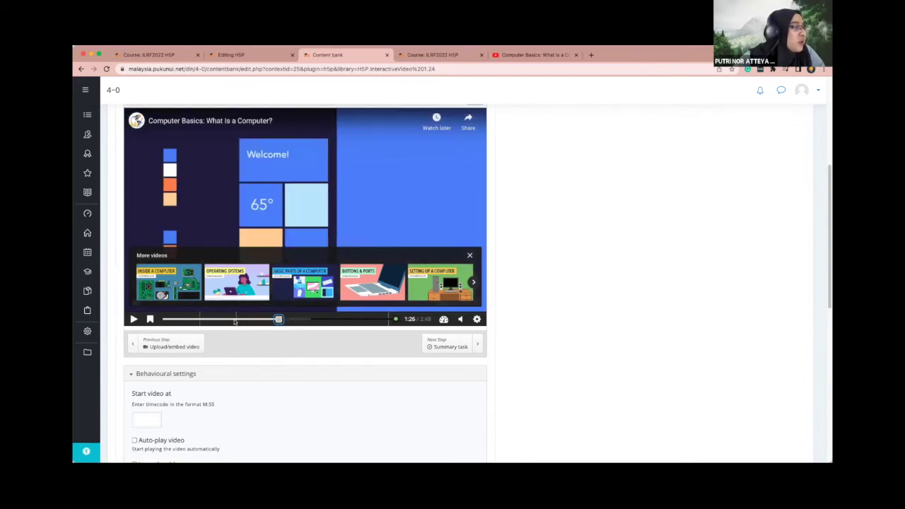
left_click(150, 319)
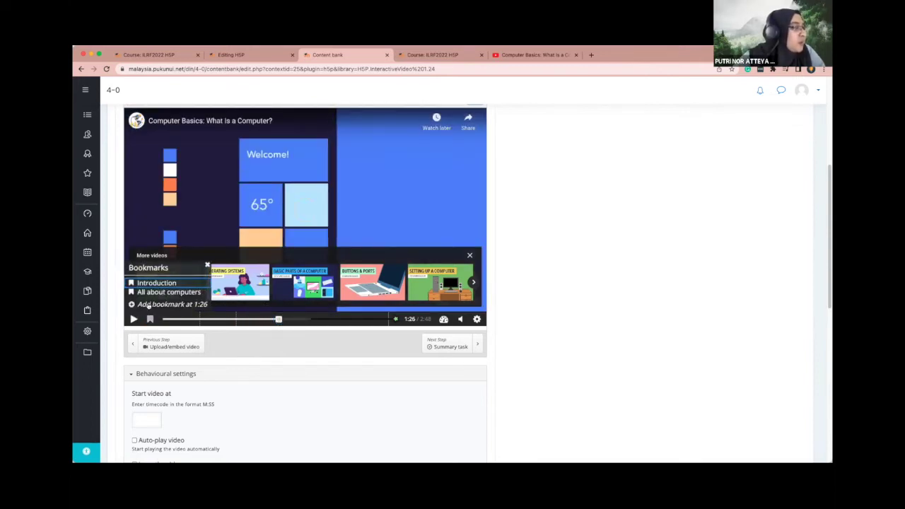
left_click(149, 305)
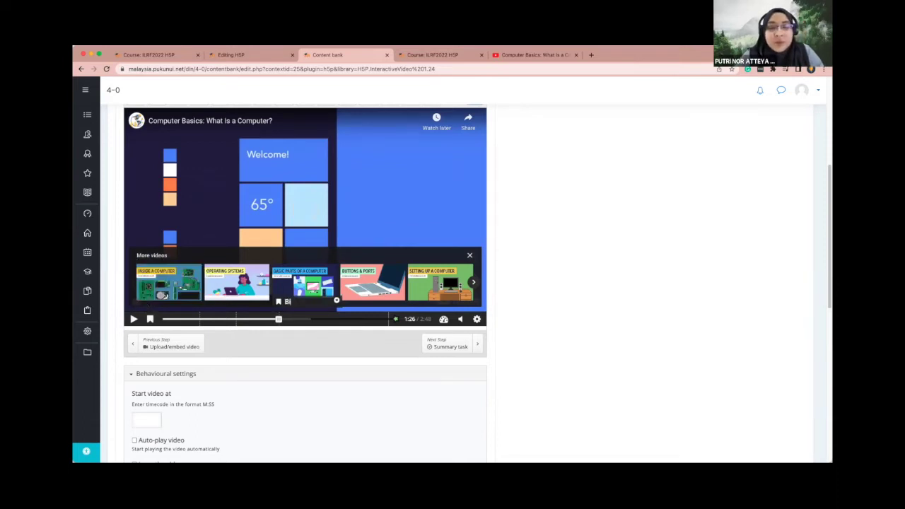
type("Binary number 02")
key("BackSpace")
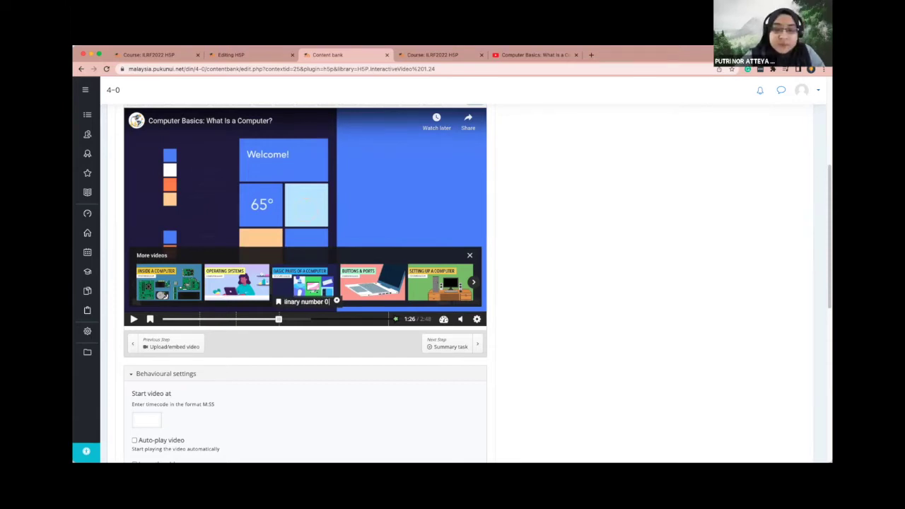
type("& 2")
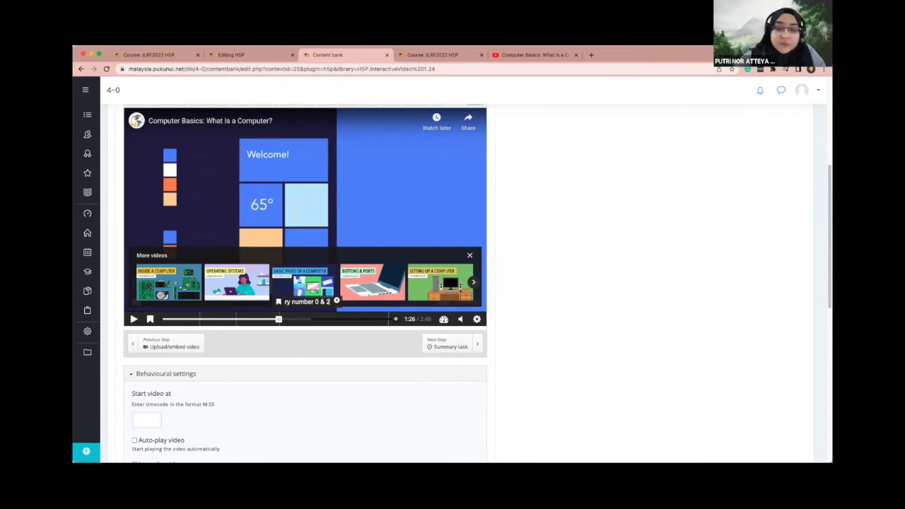
key("Return")
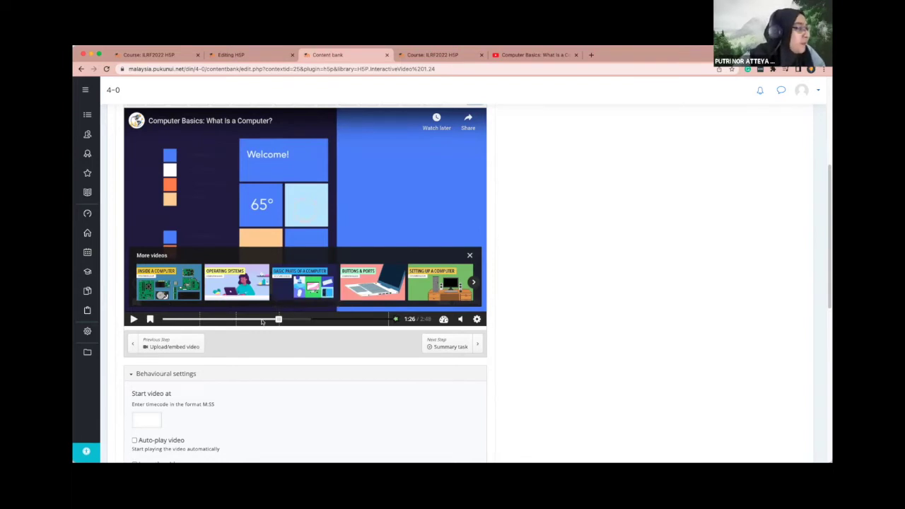
Advance the video to 1:47 and add a bookmark named "Operating System" there
left_click_drag(279, 320, 306, 320)
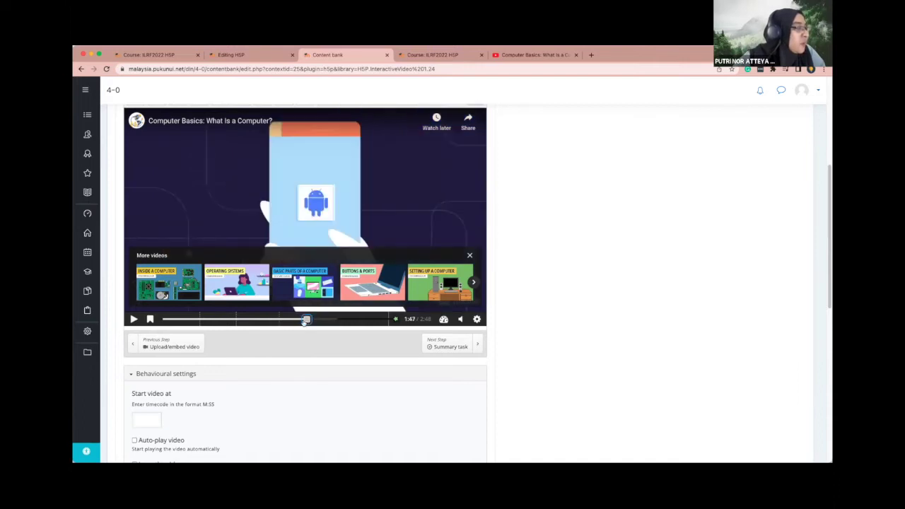
left_click(150, 319)
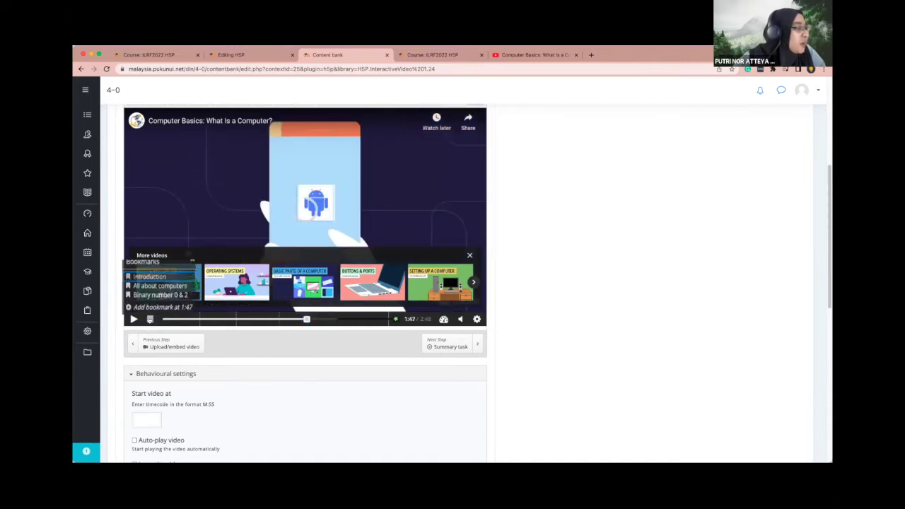
left_click(148, 306)
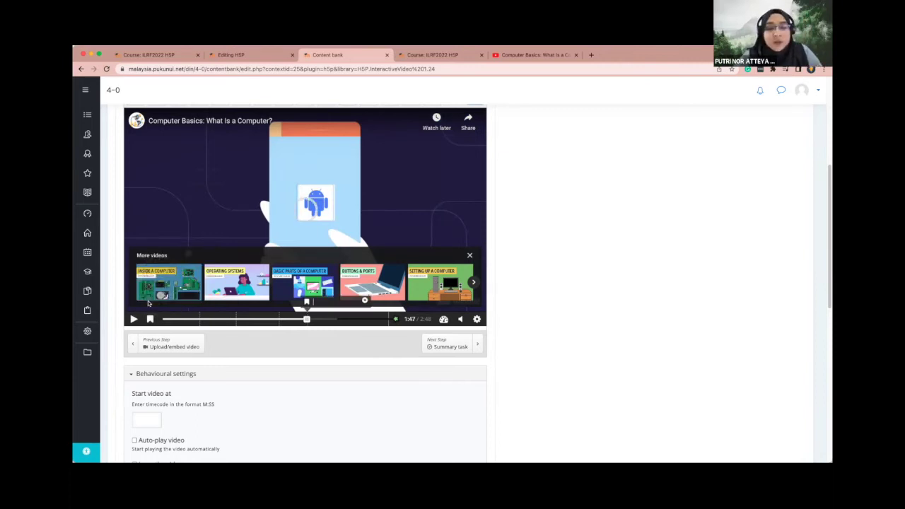
type("Opera")
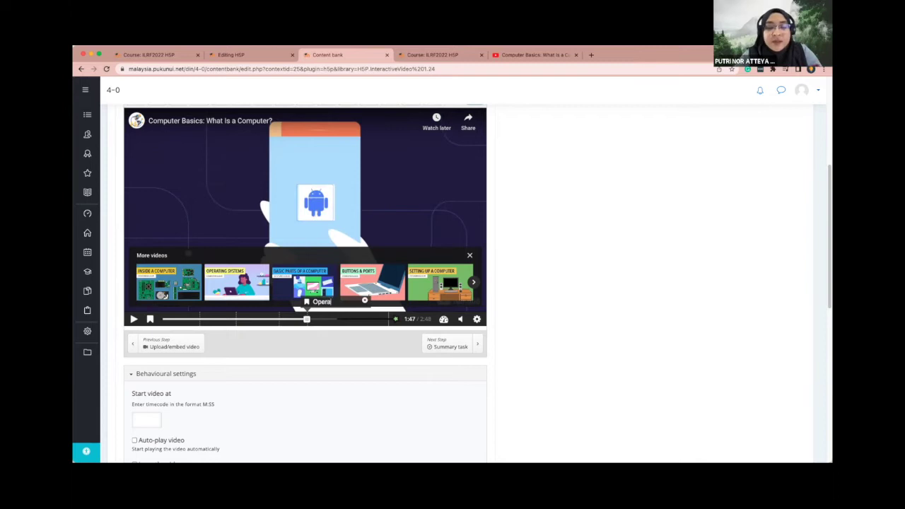
type("ting SYstem")
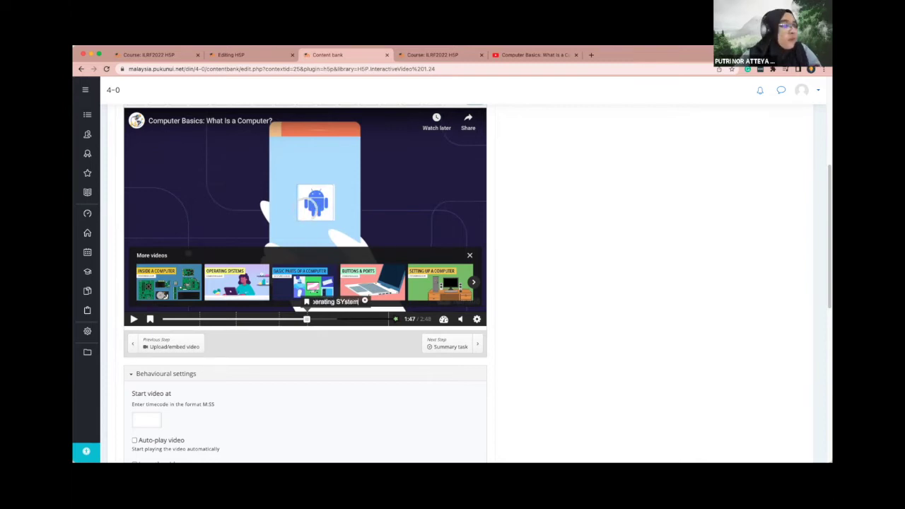
key("Left")
key("Left")
key("Left")
key("Left")
key("BackSpace")
type("y")
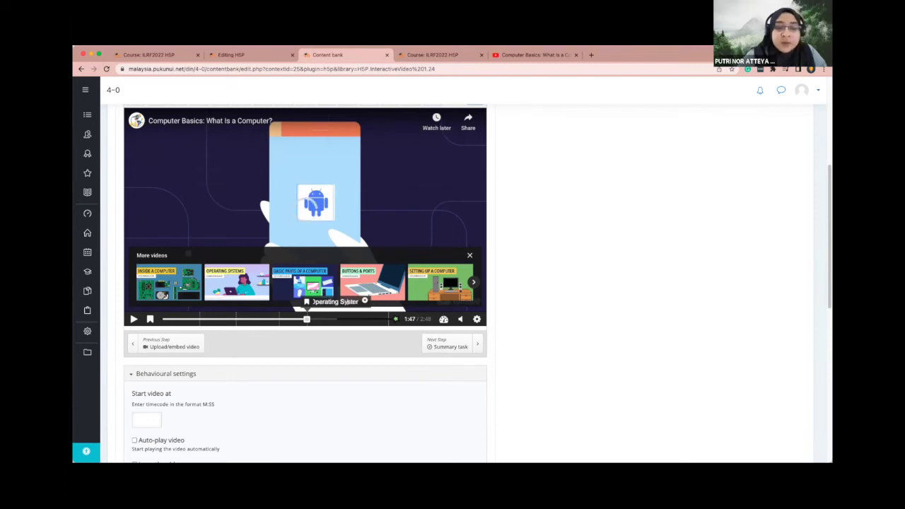
key("Return")
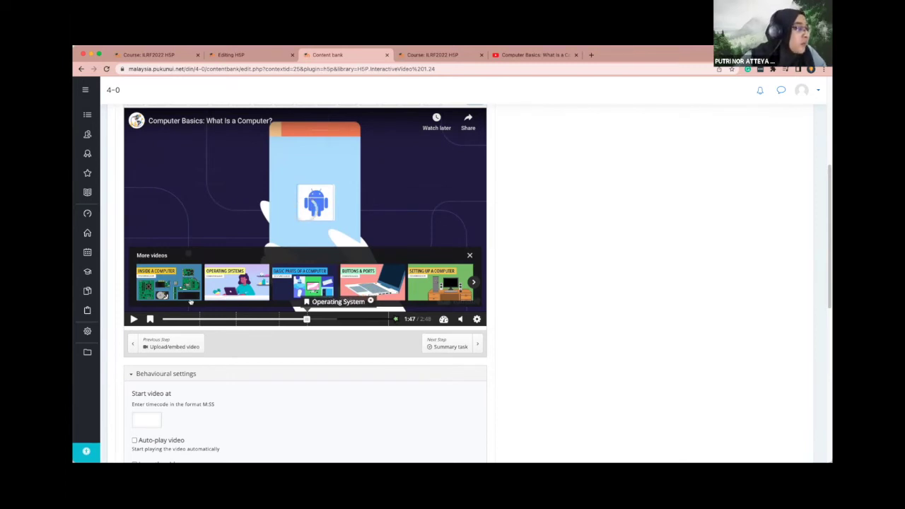
Advance the video to 2:10 and add a bookmark named "Parts of computer" there
left_click(322, 320)
left_click(331, 319)
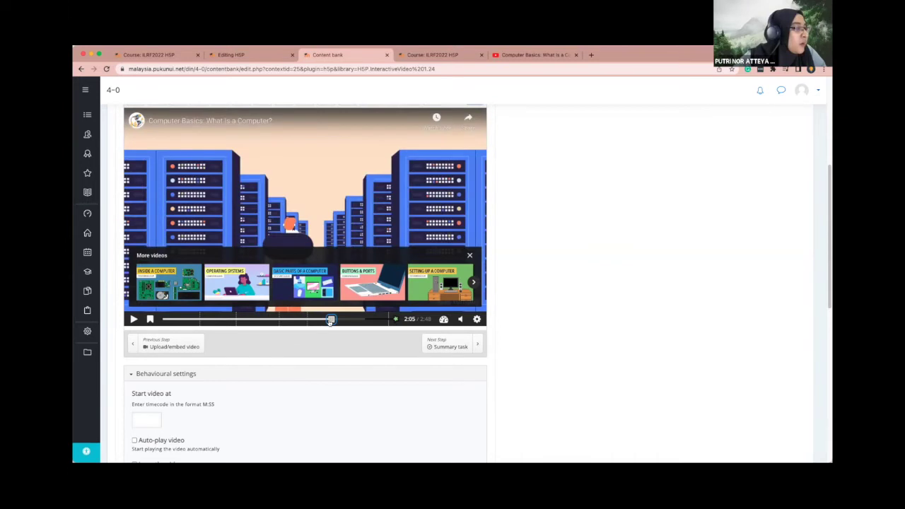
left_click(337, 320)
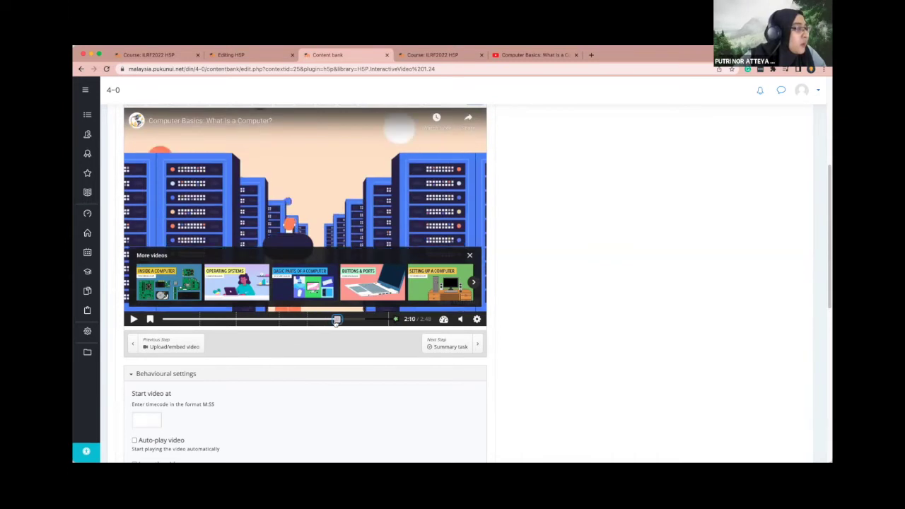
left_click(337, 320)
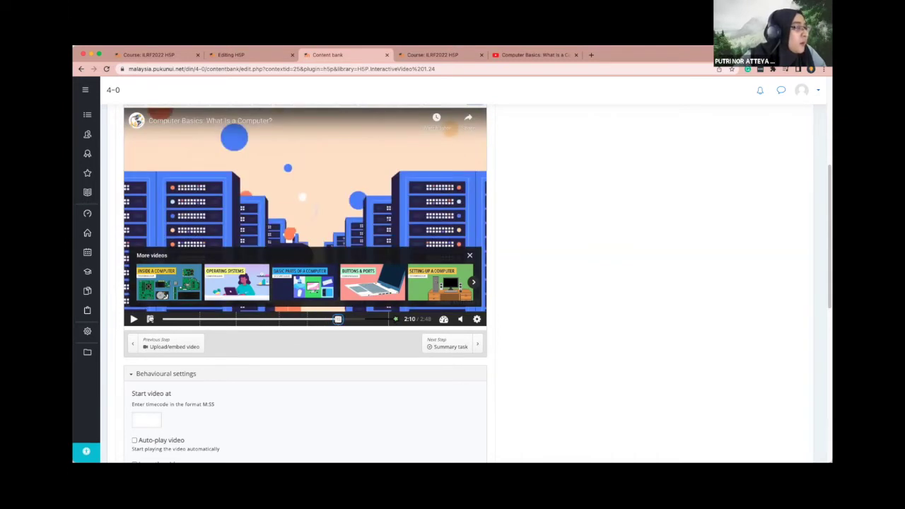
left_click(150, 319)
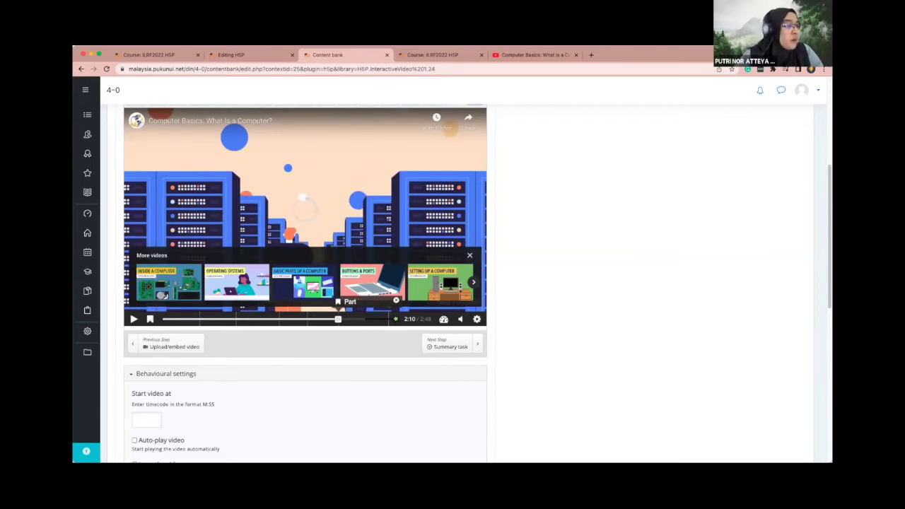
type("of com")
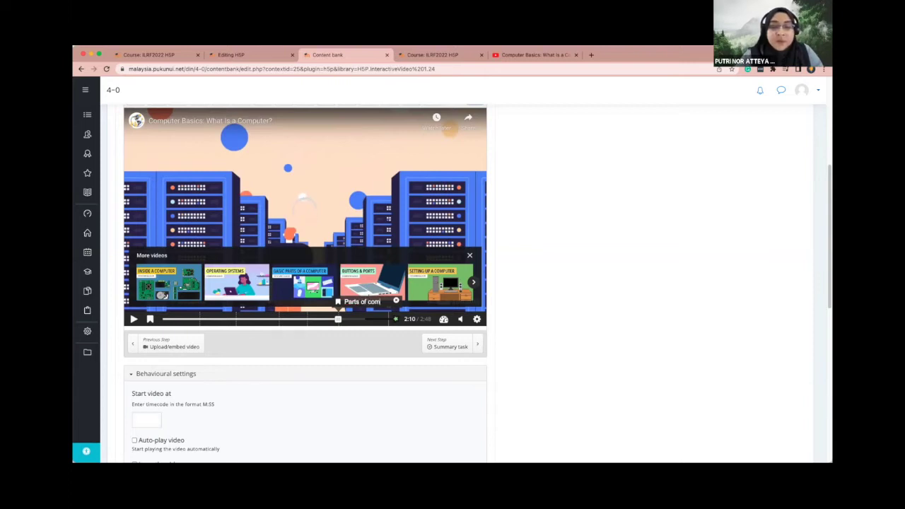
type("puter")
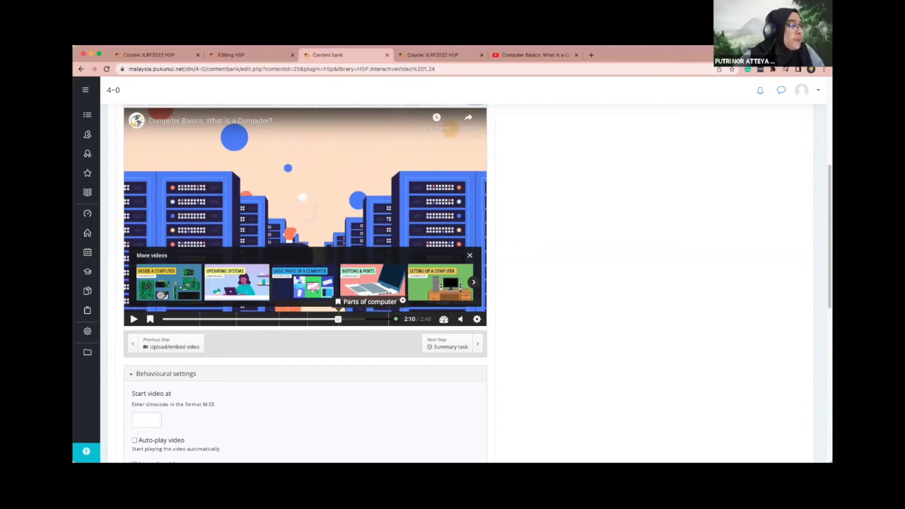
key("Return")
Advance the video to 2:27 and add a bookmark named "Setting up a computer" there
left_click(360, 320)
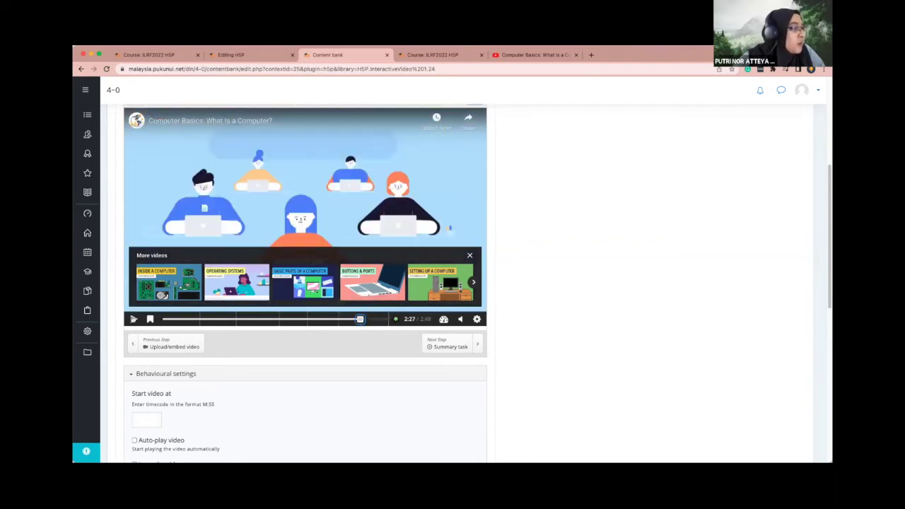
left_click(150, 319)
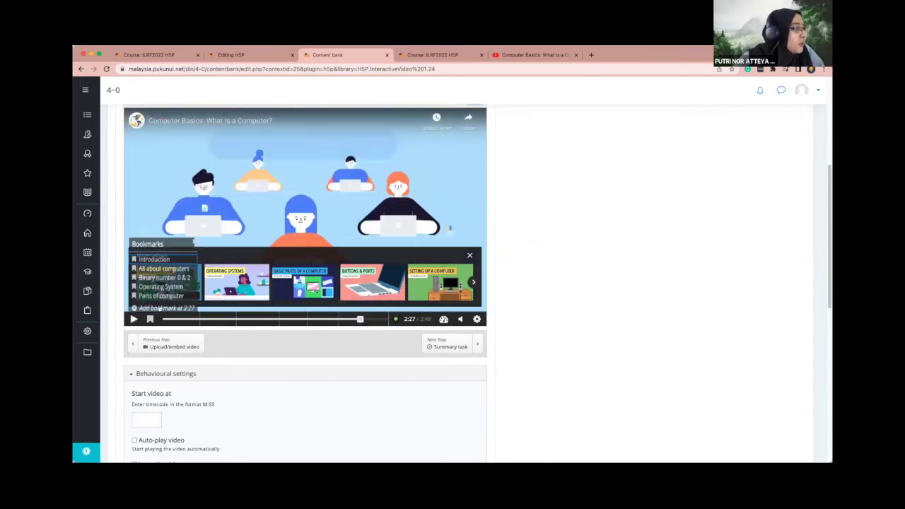
left_click(159, 304)
type("A")
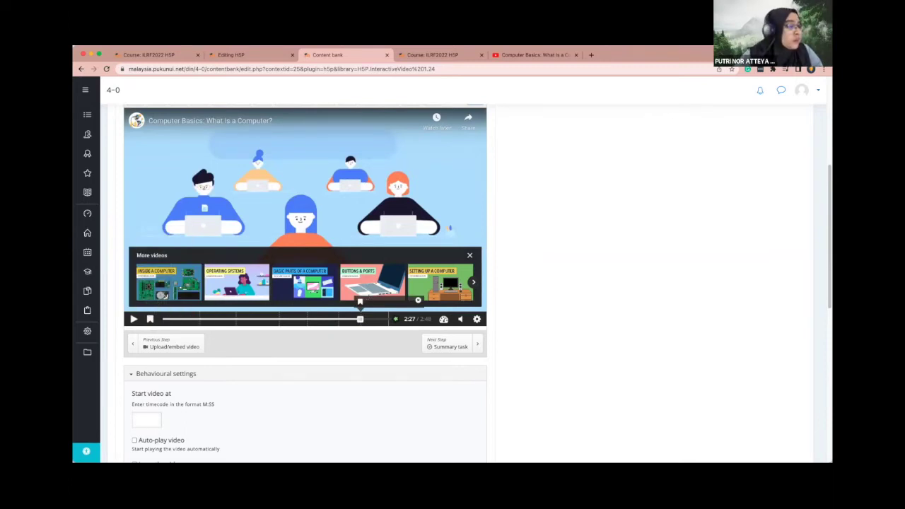
type("Setting up")
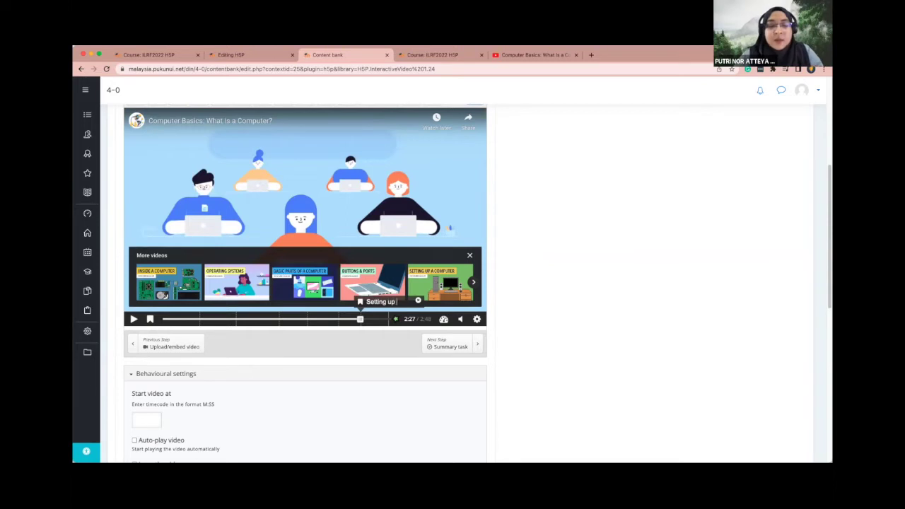
type(" a computer")
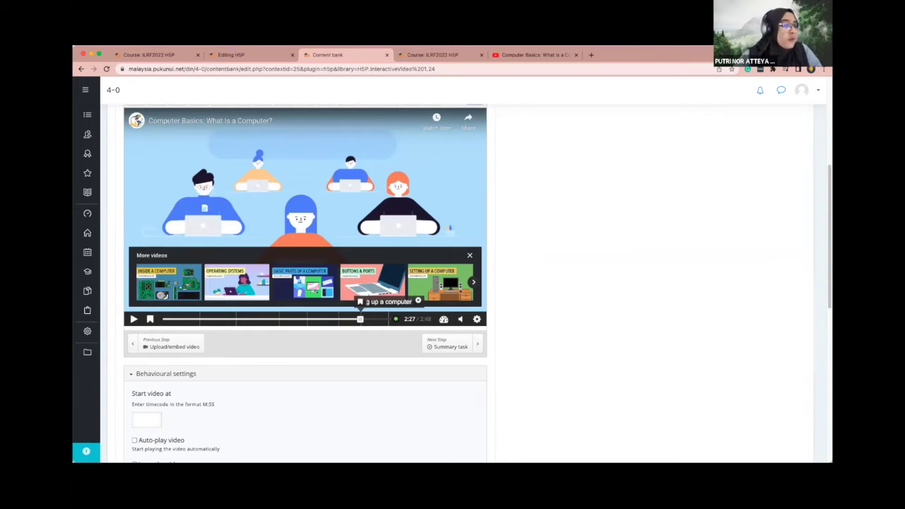
key("Return")
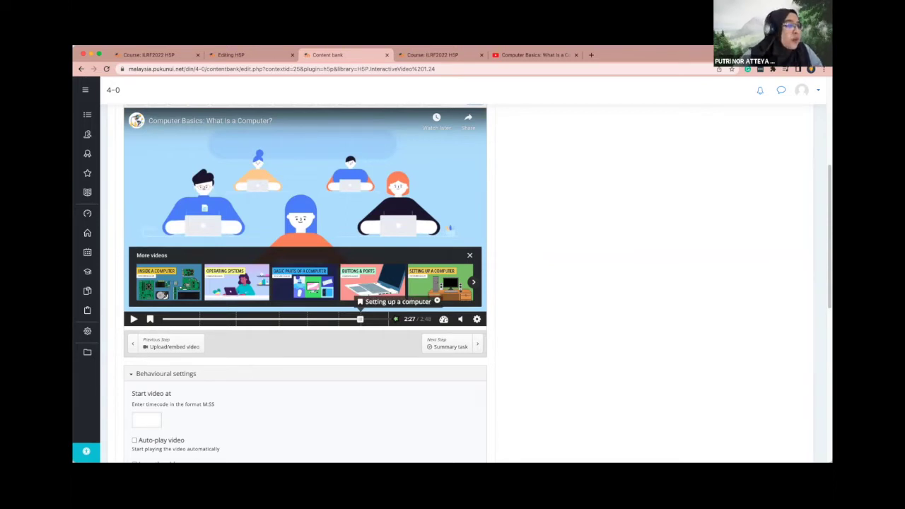
Advance the video to 2:39 and add a bookmark named "Summary" there
left_click_drag(360, 319, 376, 319)
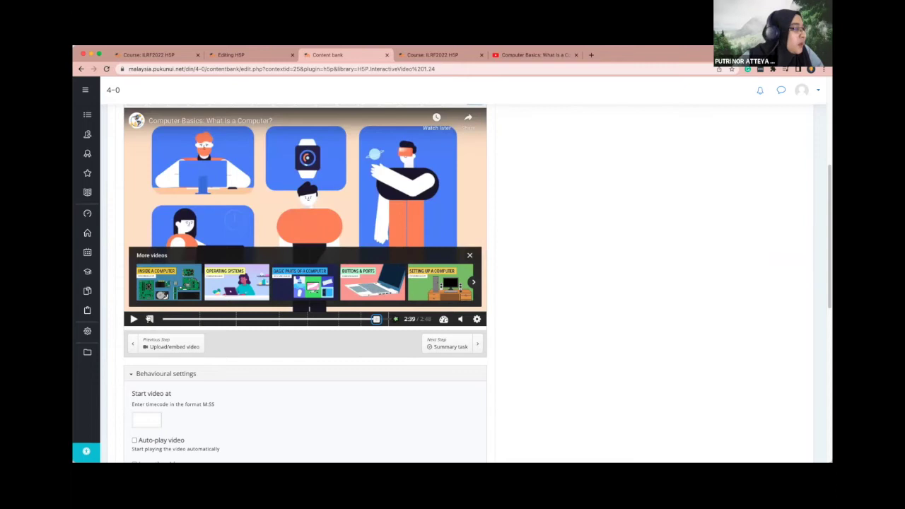
left_click(149, 319)
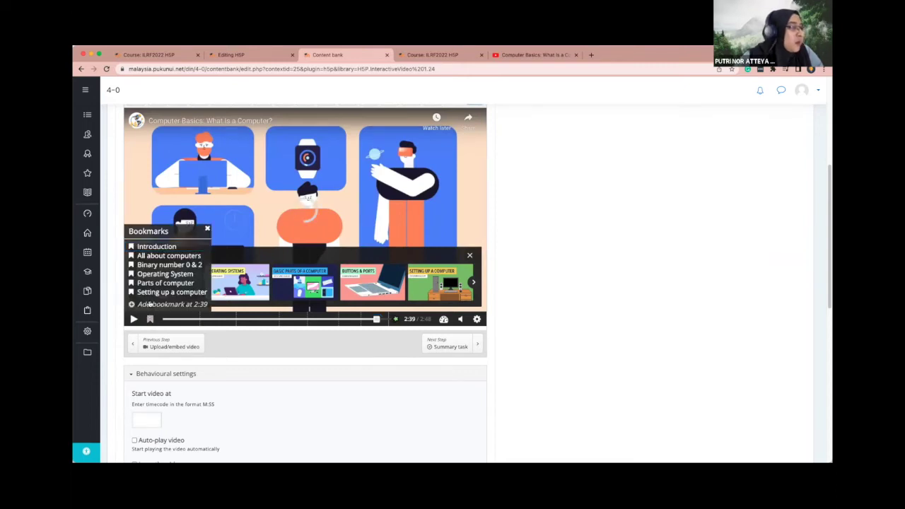
left_click(150, 303)
type("Summary")
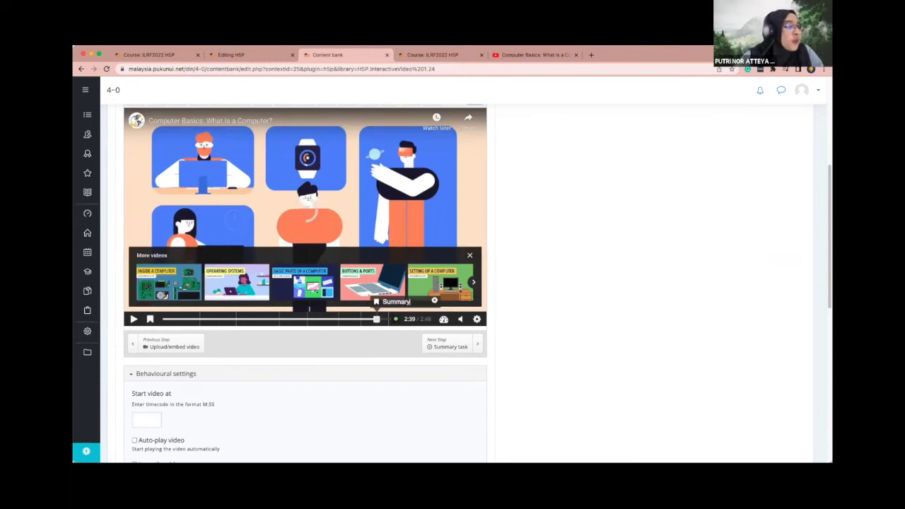
key("Return")
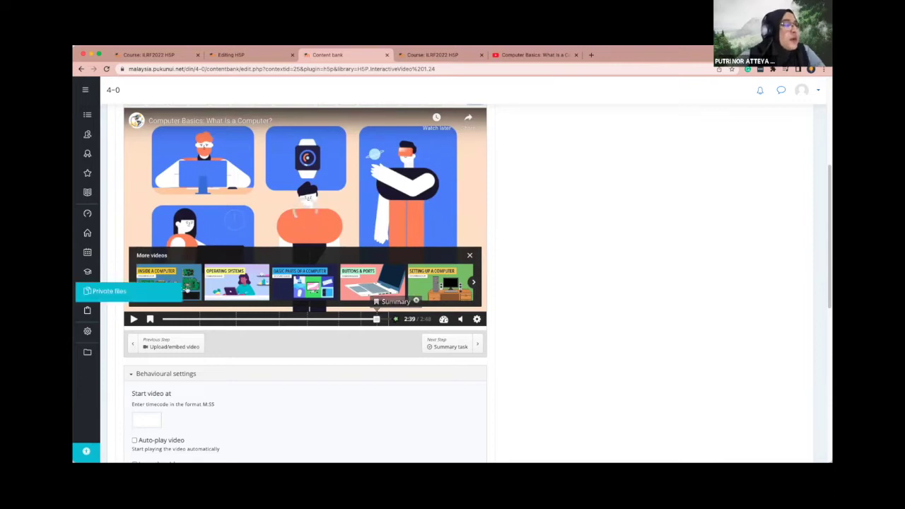
Review the bookmark list, rewind the video to 0:00, and test the jump to the "Operating System" bookmark
left_click(149, 319)
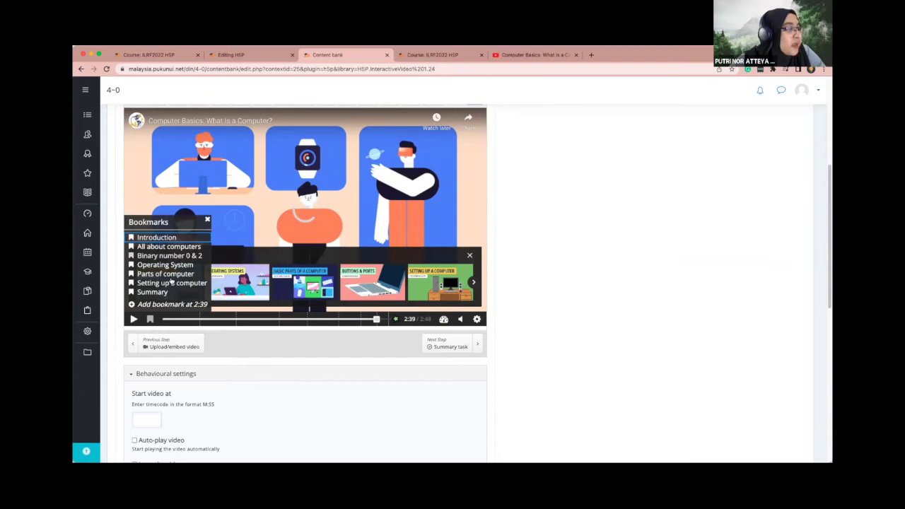
left_click(297, 216)
left_click_drag(375, 319, 164, 320)
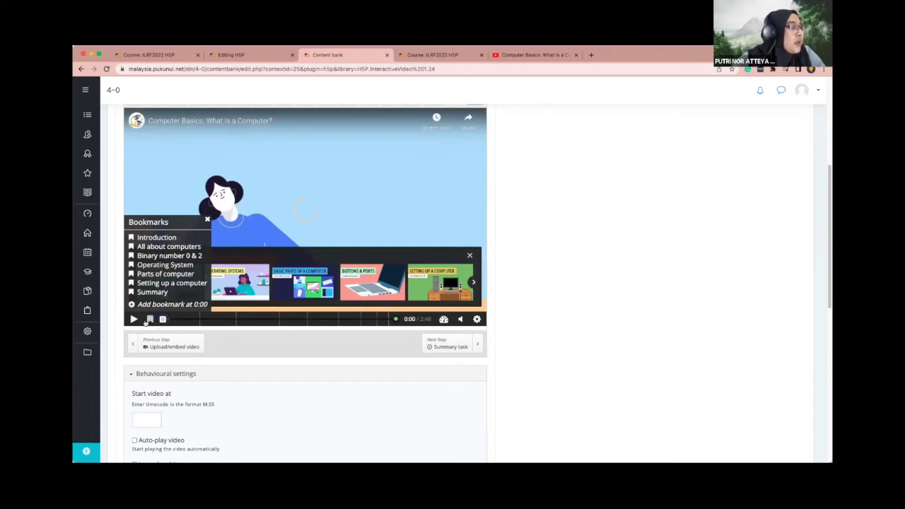
left_click(149, 319)
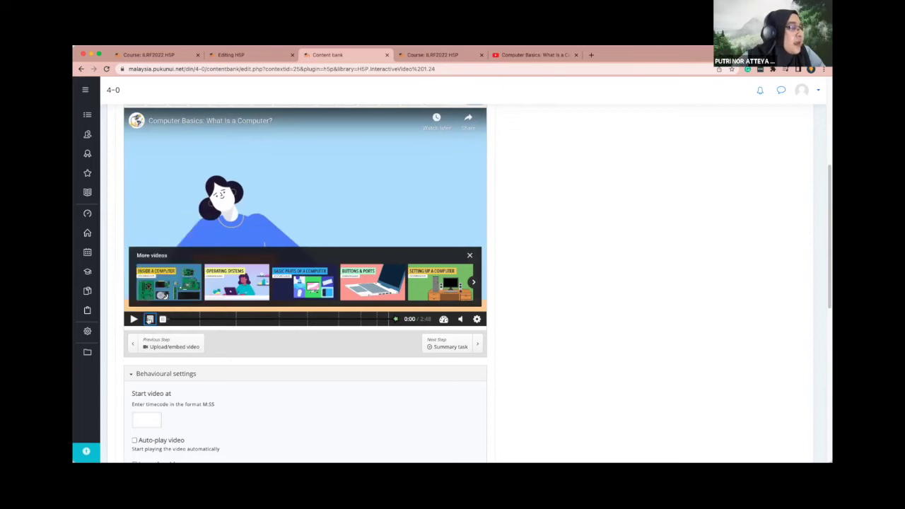
left_click(149, 319)
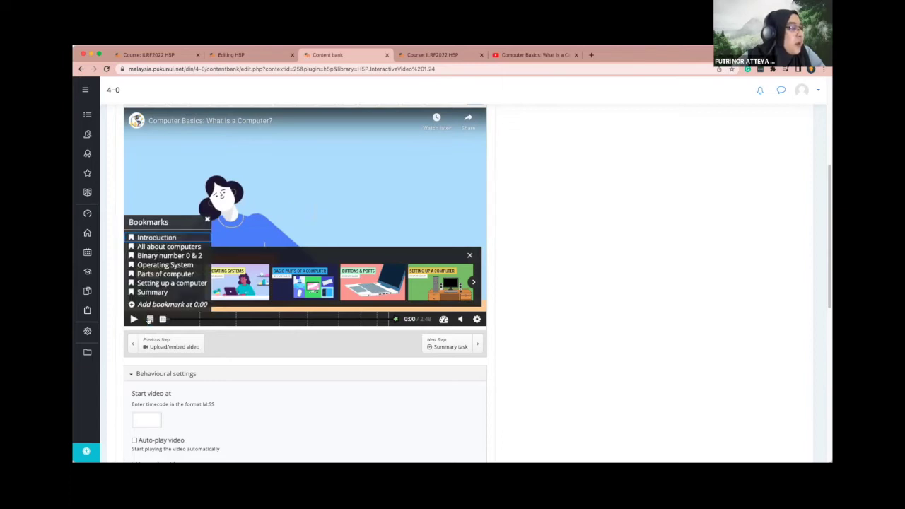
left_click(157, 265)
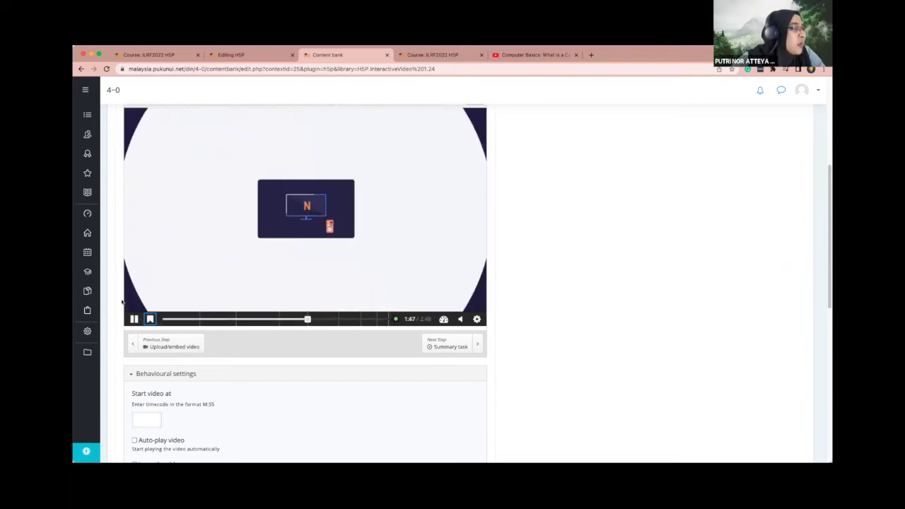
left_click(200, 298)
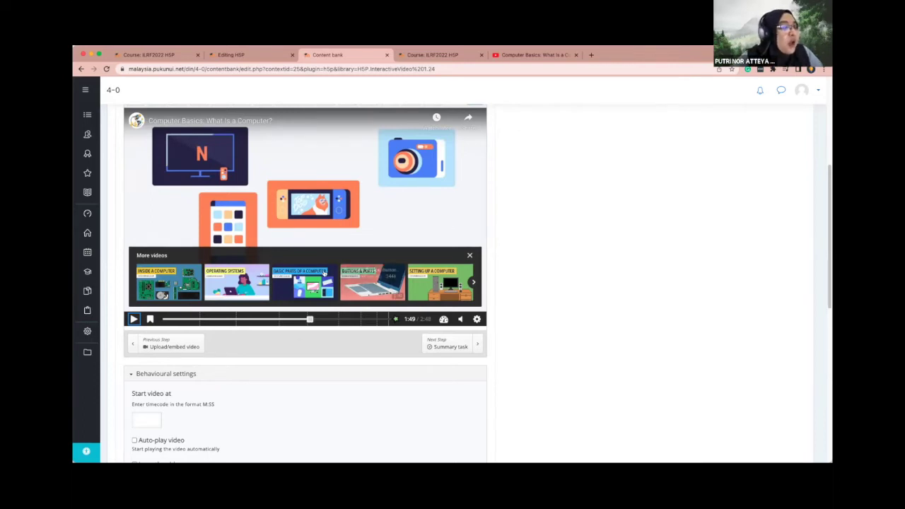
Test the jumps to the "Setting up a computer" and "Summary" bookmarks, then reopen the bookmark list
scroll(311, 268, "up", 2)
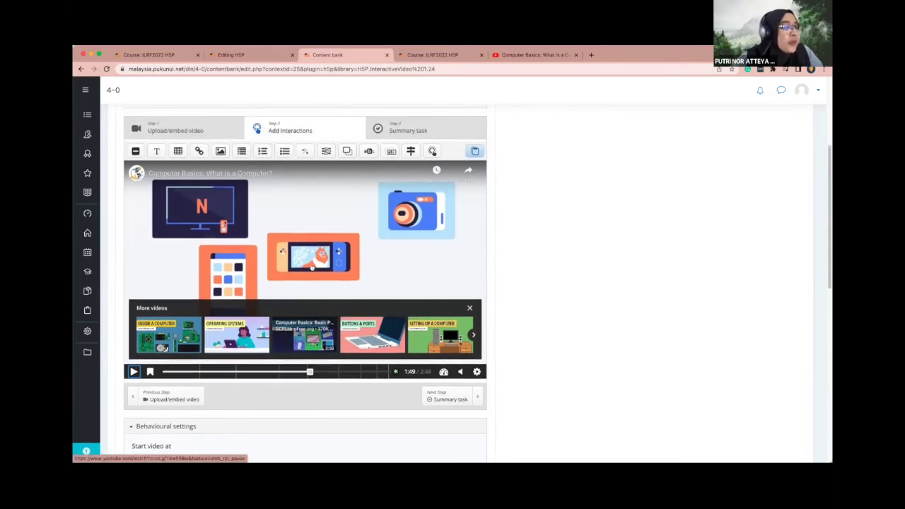
scroll(311, 267, "down", 1)
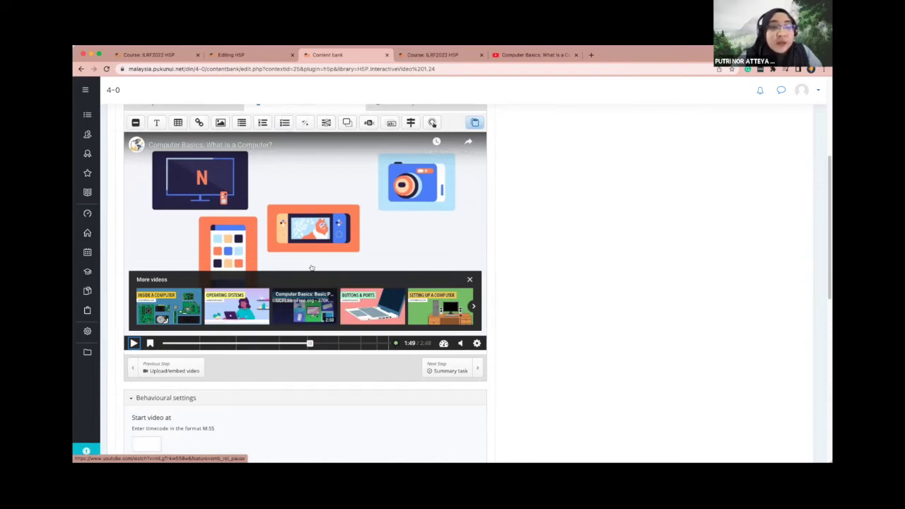
left_click(150, 343)
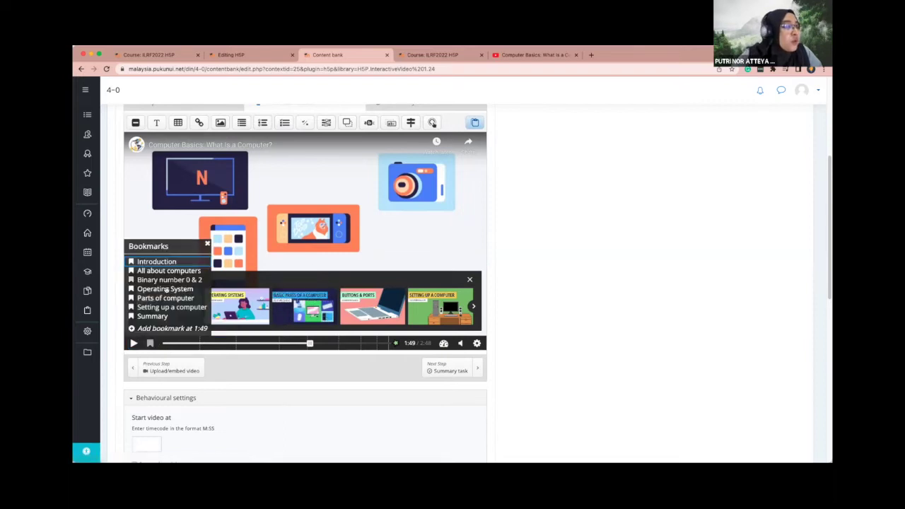
left_click(167, 307)
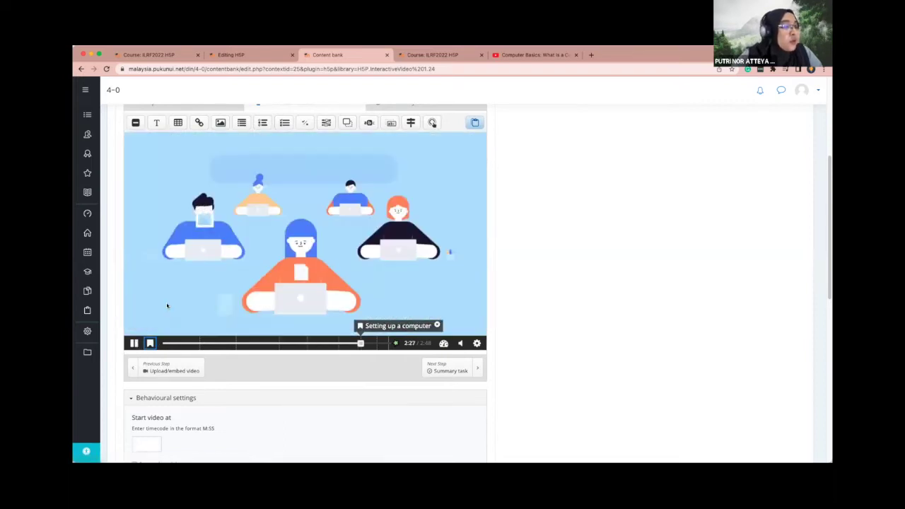
left_click(149, 343)
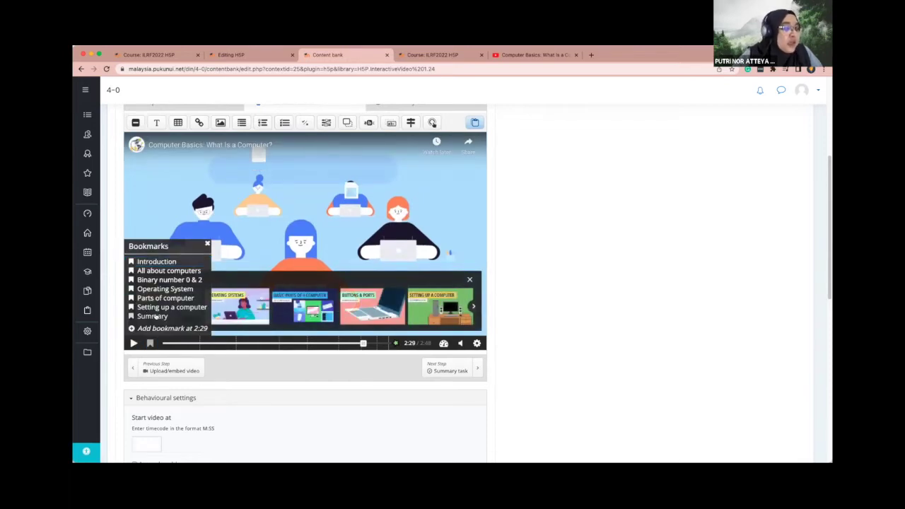
left_click(153, 316)
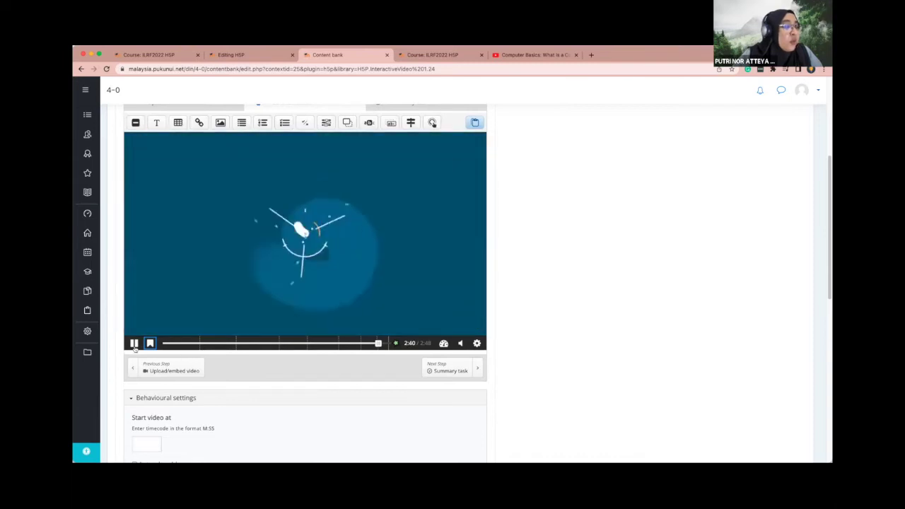
left_click(150, 343)
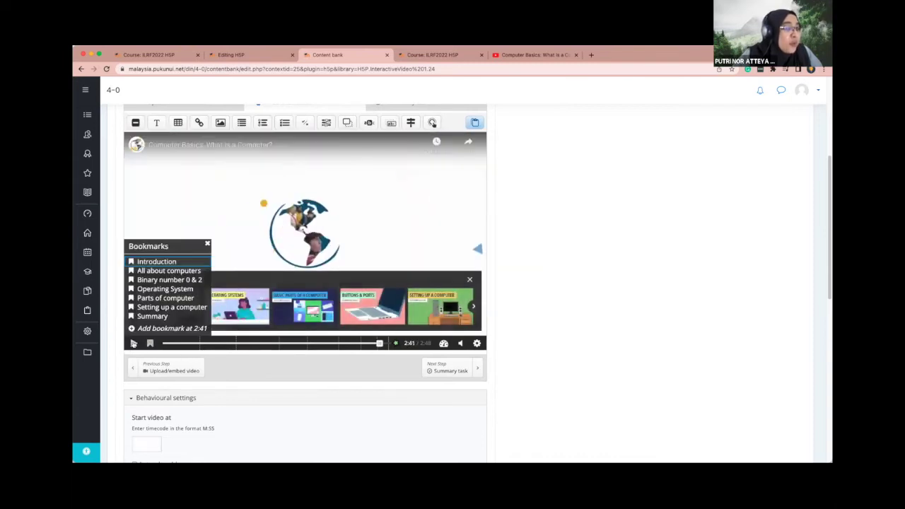
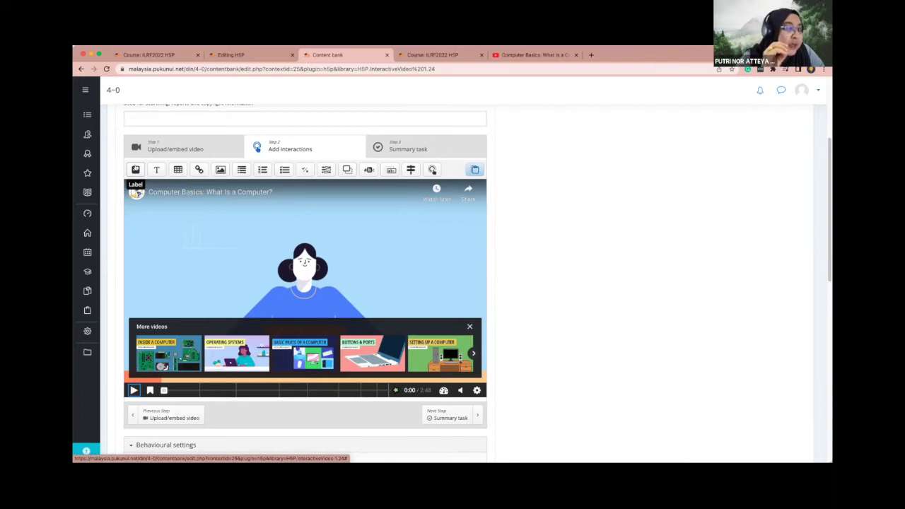
Advance the video to 0:21 and place a True/False Question interaction near the middle of the frame
scroll(138, 174, "down", 2)
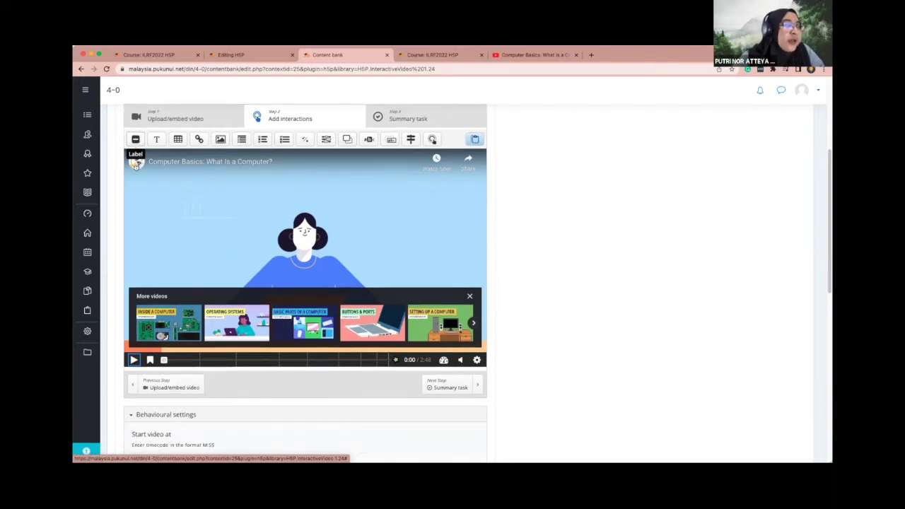
scroll(155, 161, "up", 2)
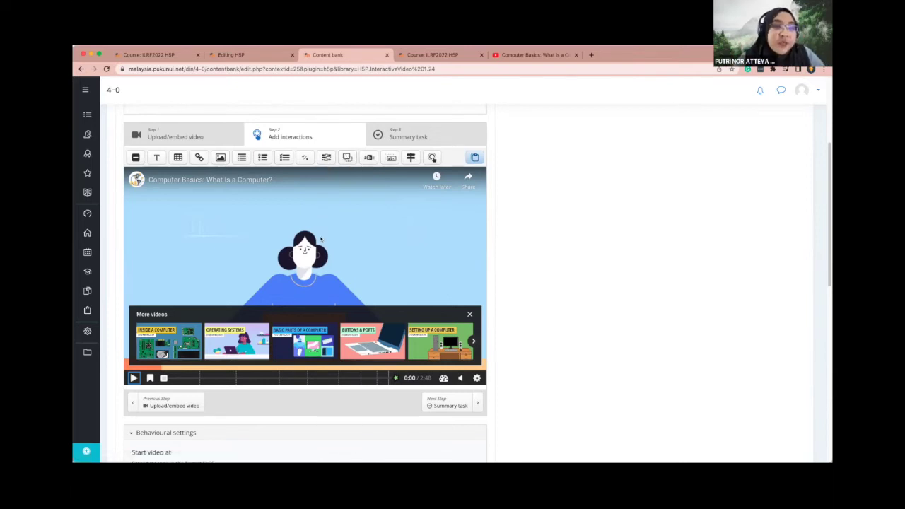
scroll(304, 234, "down", 1)
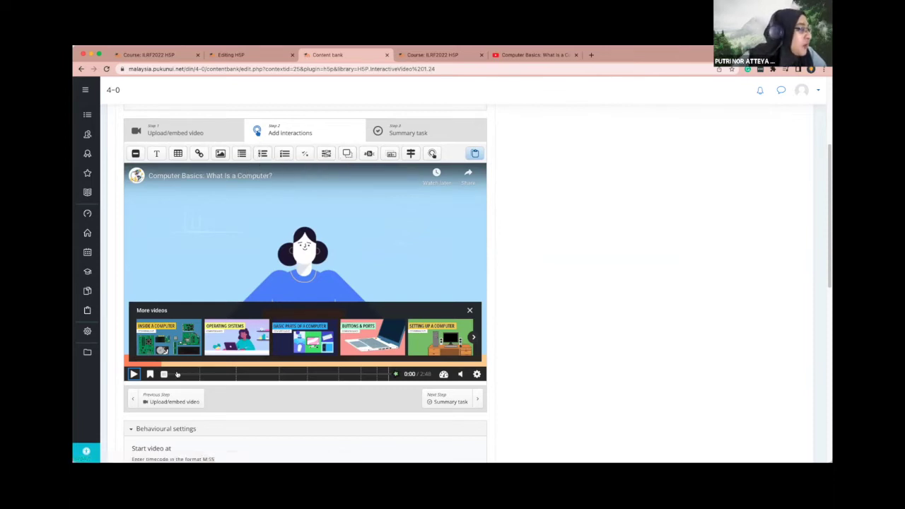
left_click(178, 374)
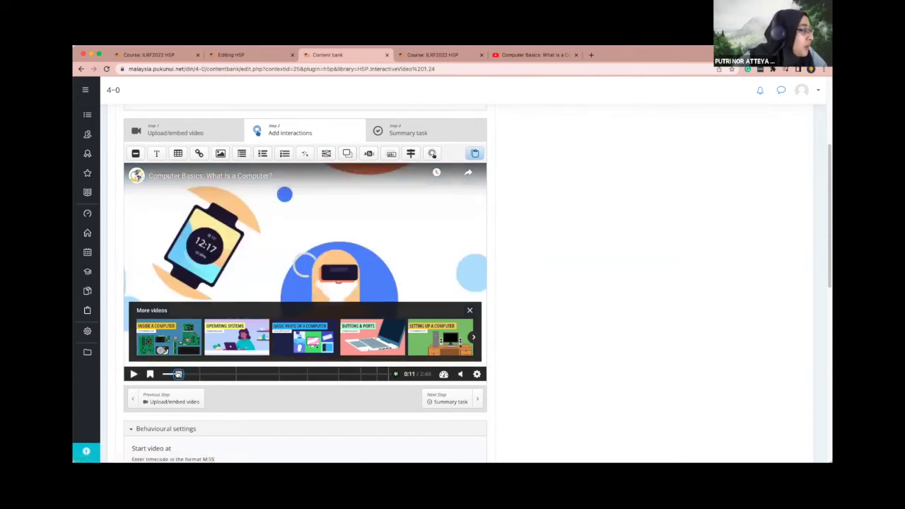
left_click_drag(178, 374, 183, 374)
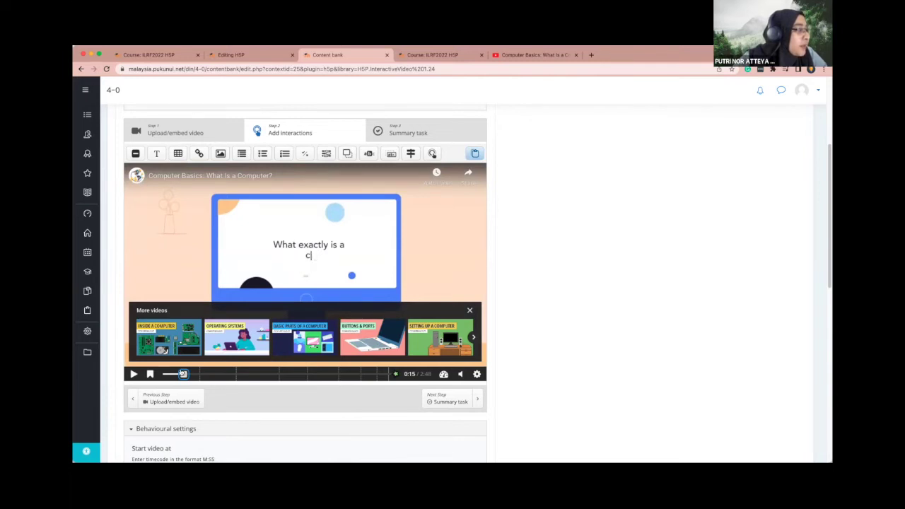
left_click_drag(185, 374, 191, 374)
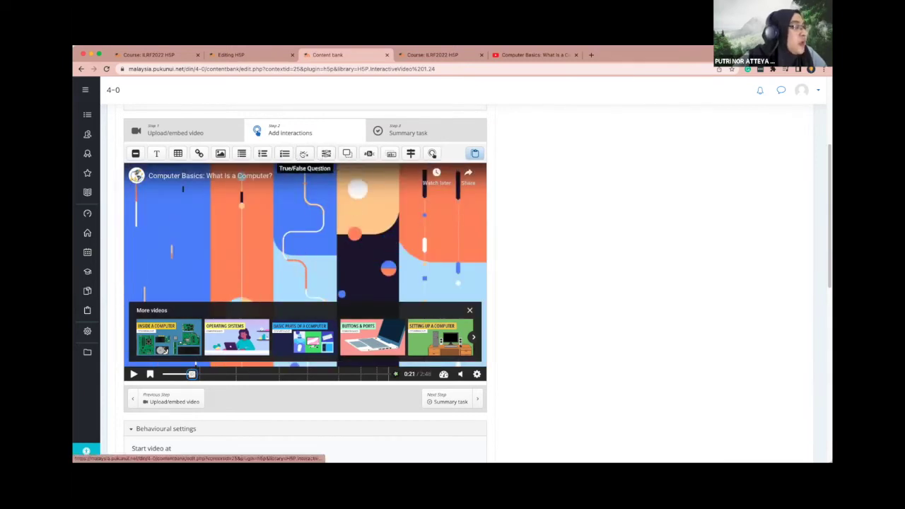
left_click_drag(305, 156, 303, 264)
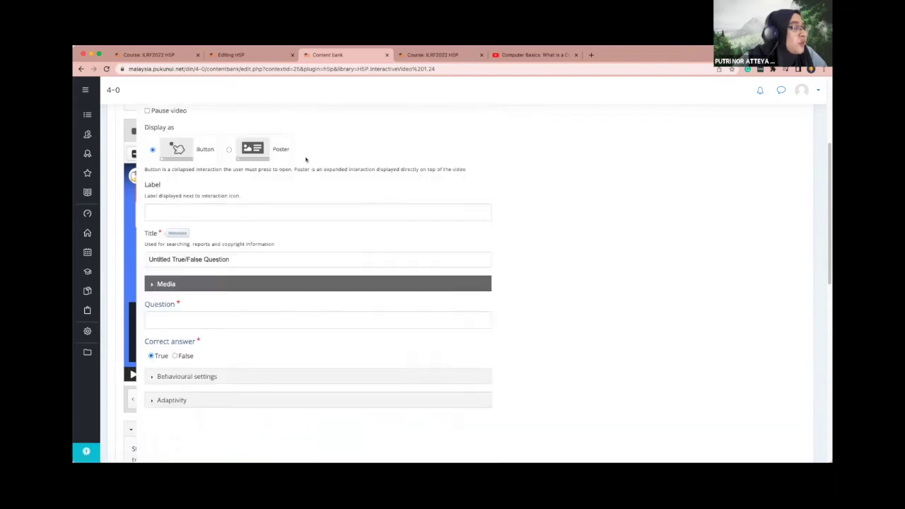
Set the end of the True/False question's display time to 0:25.81
scroll(321, 183, "up", 4)
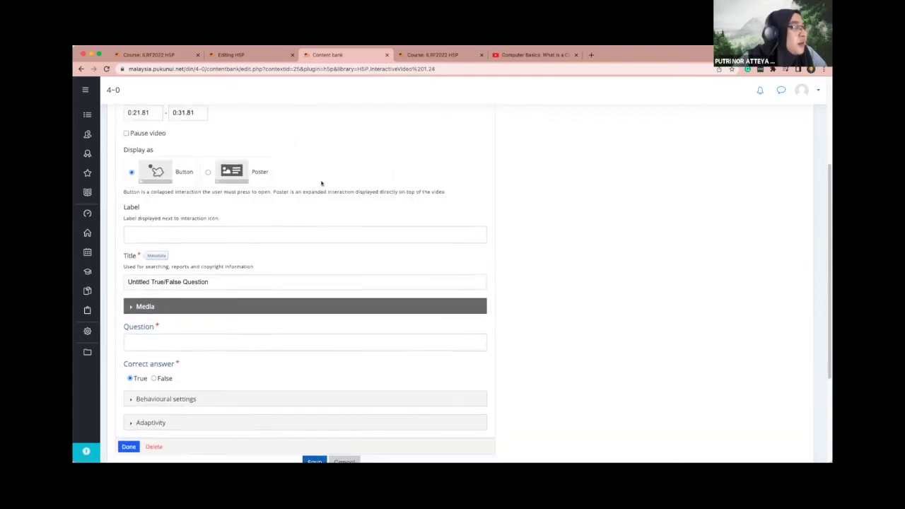
scroll(321, 183, "down", 2)
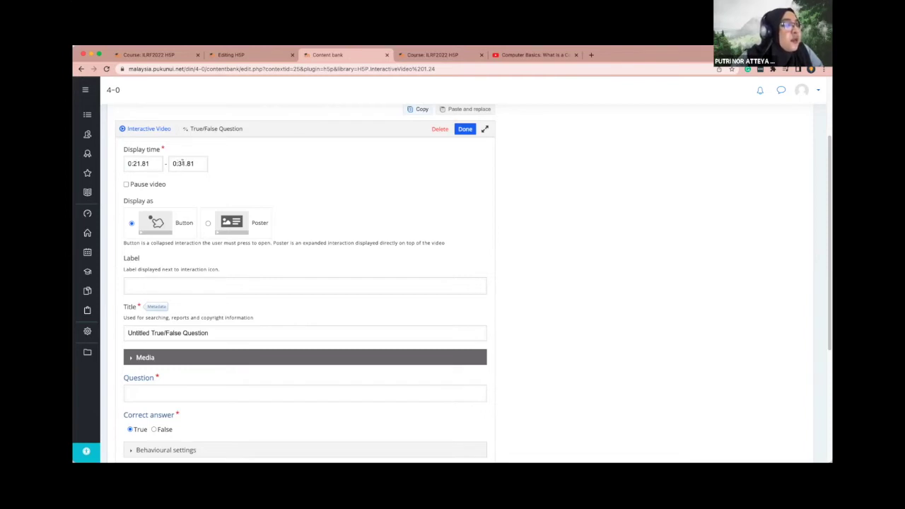
left_click_drag(183, 163, 178, 163)
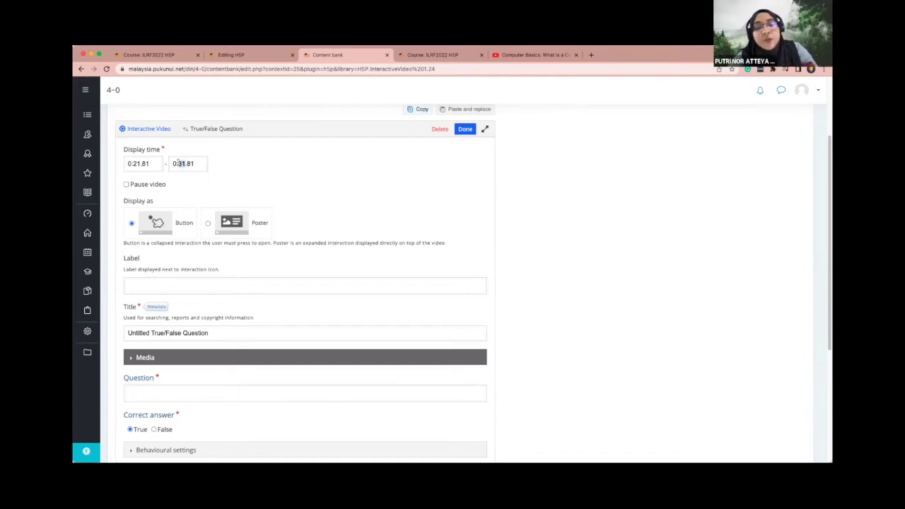
type("25")
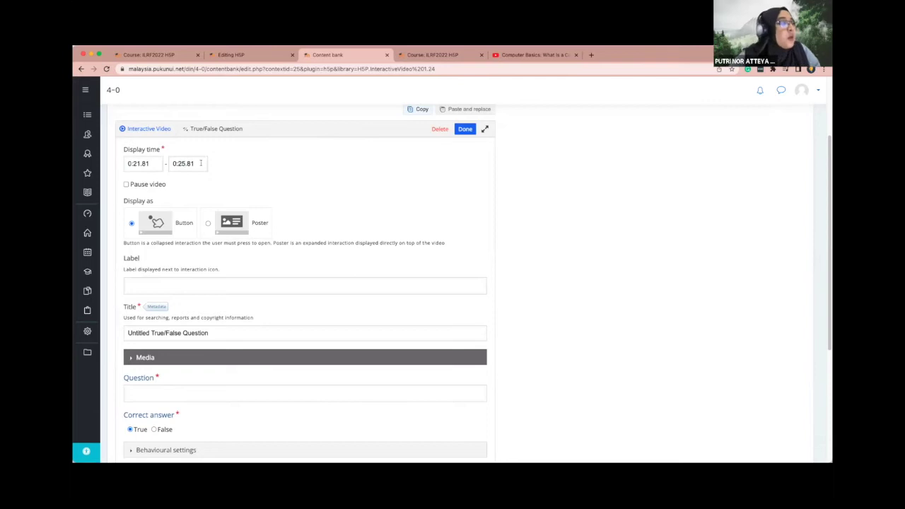
Set the end of the True/False question's display time to 0:26.81 and make the video pause for it
key("BackSpace")
type("6")
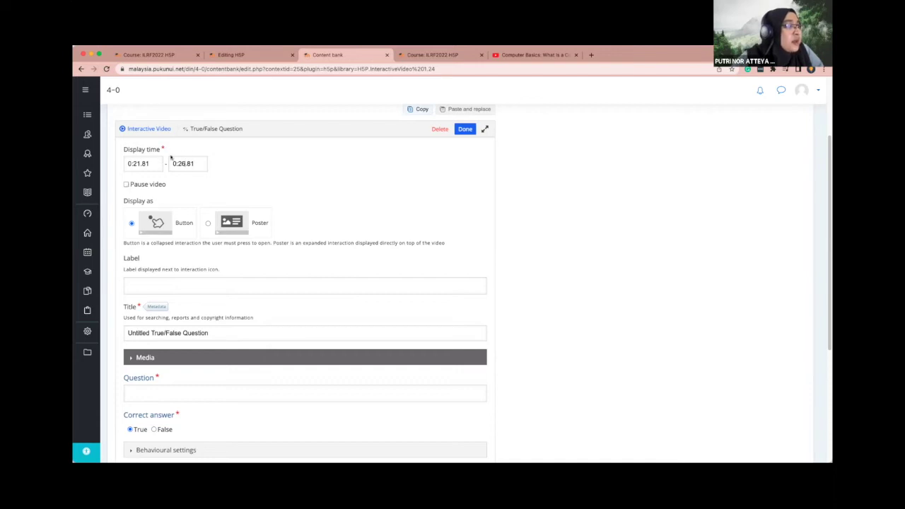
left_click(126, 185)
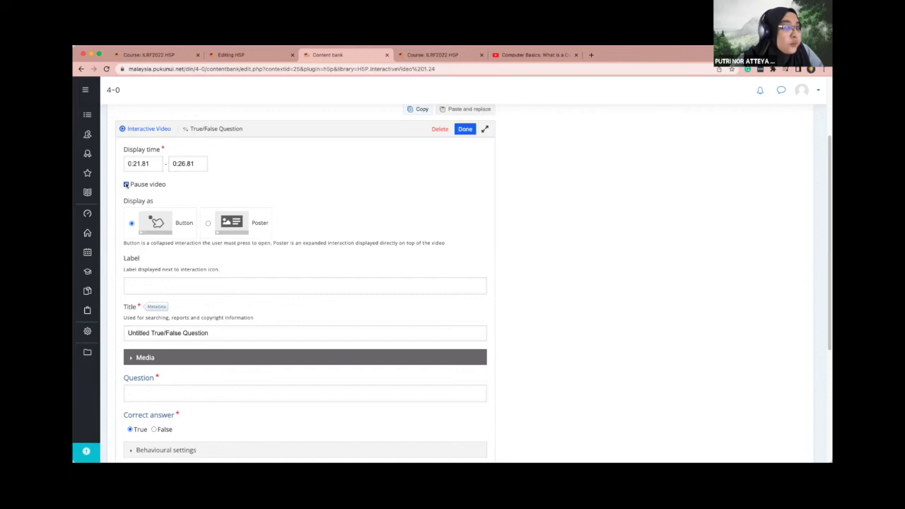
Display the True/False question as a poster, and enlarge and reposition its box near the middle of the video frame
scroll(273, 182, "down", 1)
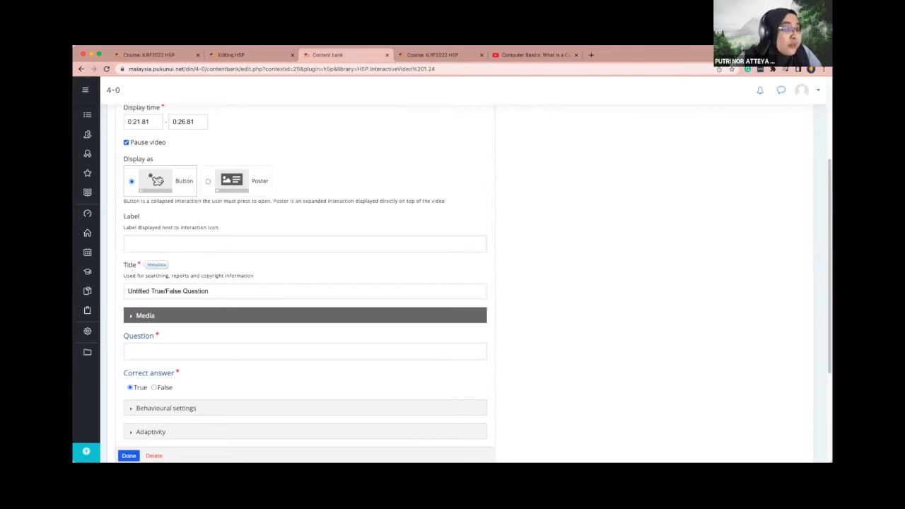
left_click(209, 182)
scroll(211, 218, "down", 2)
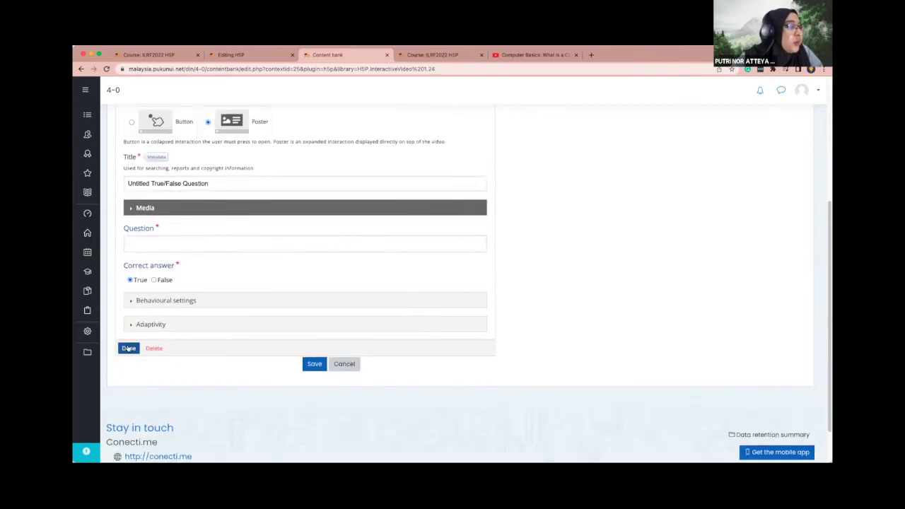
left_click(128, 349)
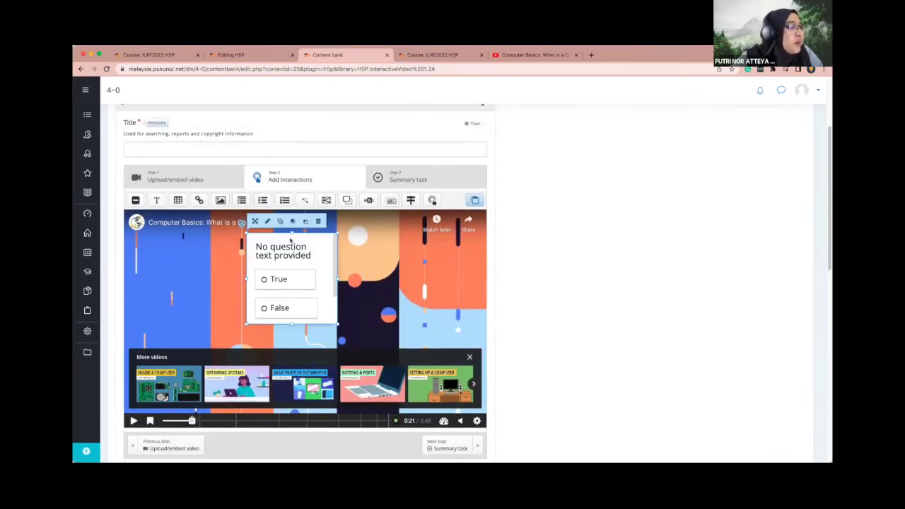
left_click_drag(336, 323, 415, 346)
left_click_drag(361, 258, 338, 246)
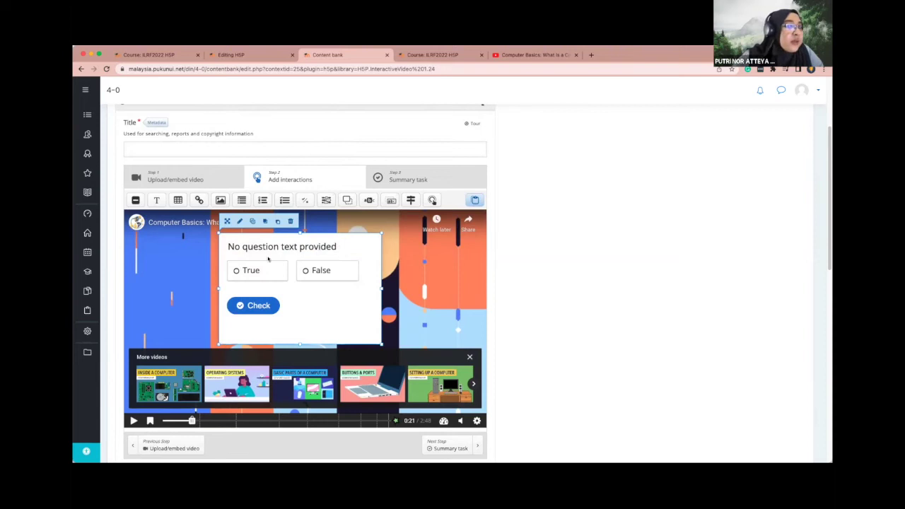
scroll(240, 222, "down", 1)
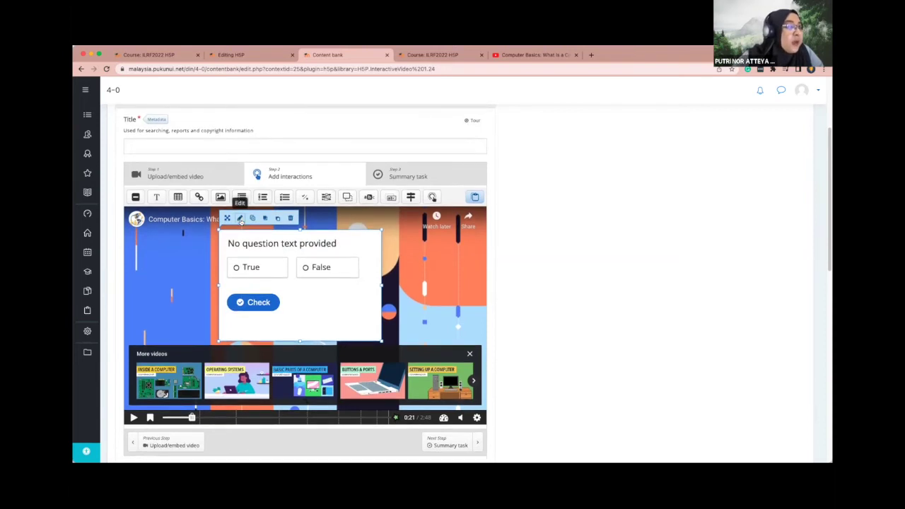
Edit the True/False question to display as a button with the label "True or false"
left_click(241, 221)
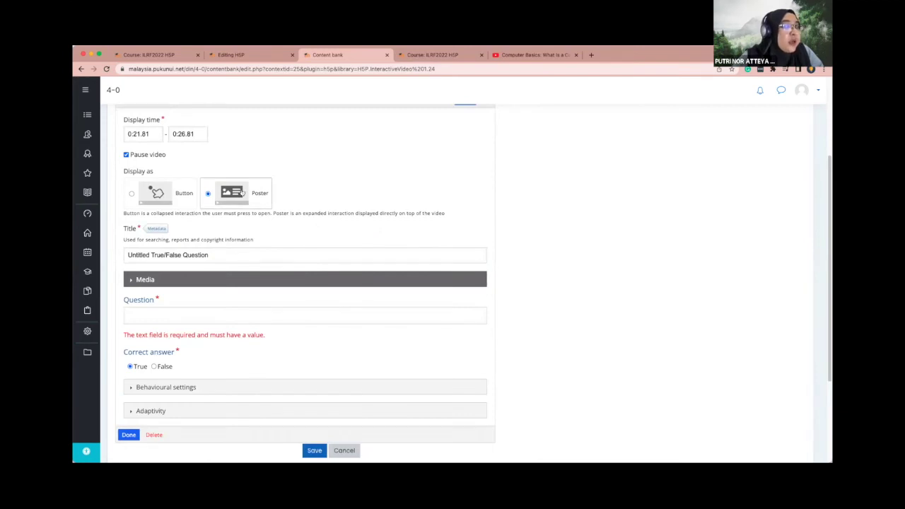
left_click(132, 194)
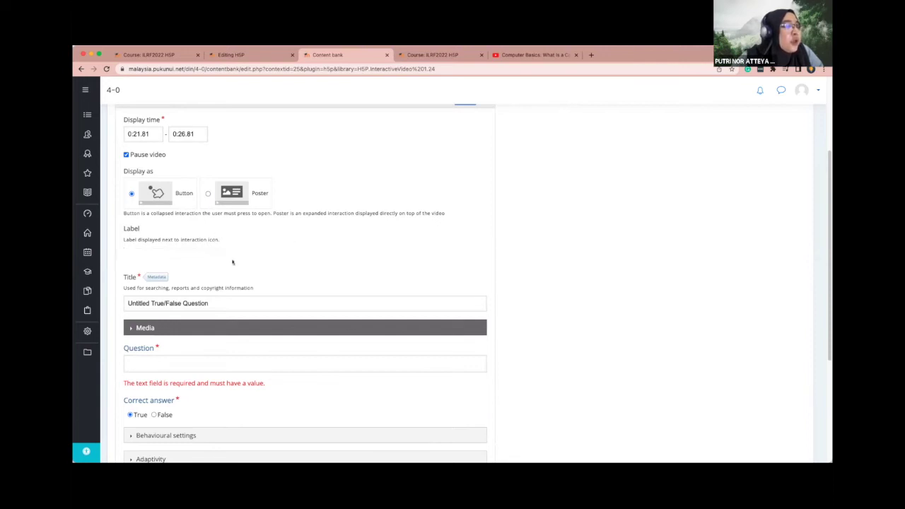
left_click(135, 249)
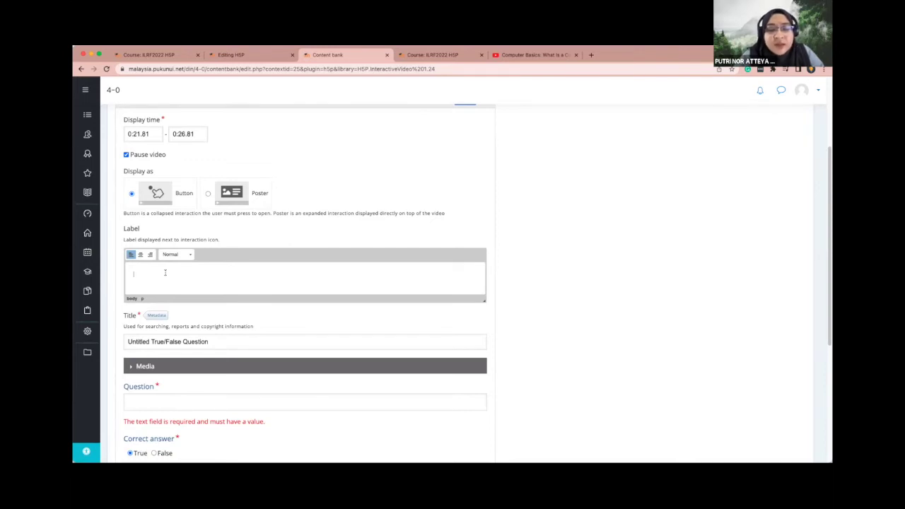
type("True")
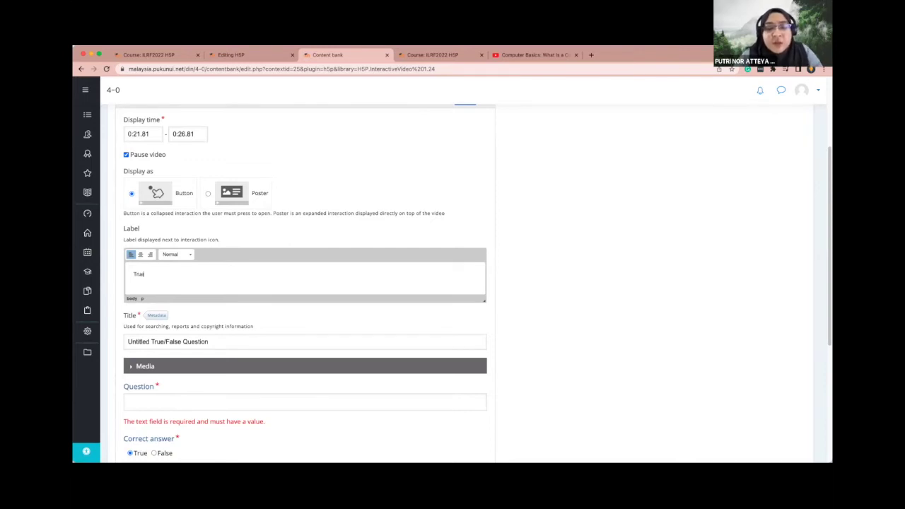
type(" or false")
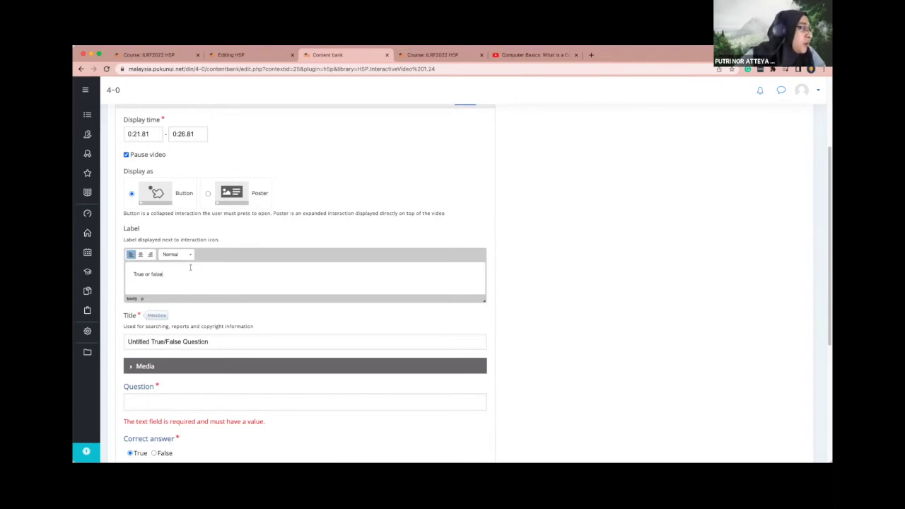
Change the interaction's title to "Introduction True/False Question"
scroll(190, 267, "down", 3)
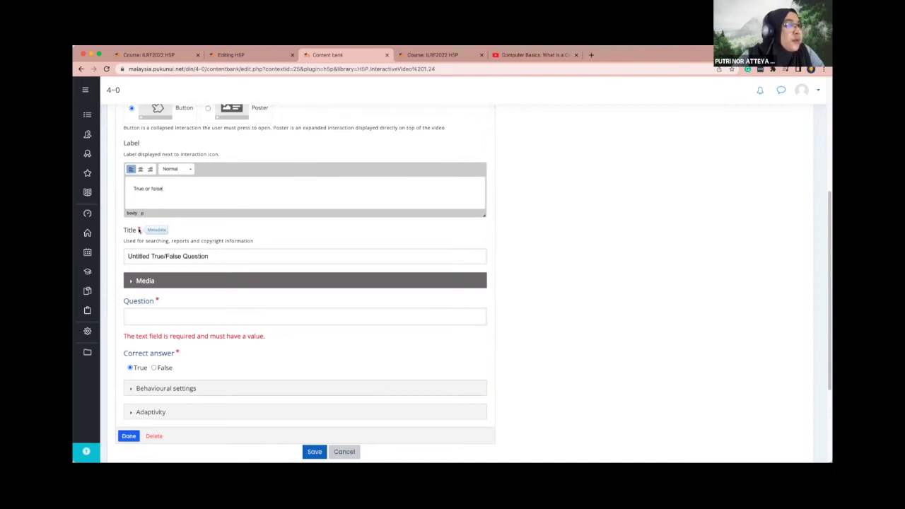
scroll(139, 230, "down", 1)
left_click_drag(218, 234, 111, 225)
scroll(180, 239, "up", 1)
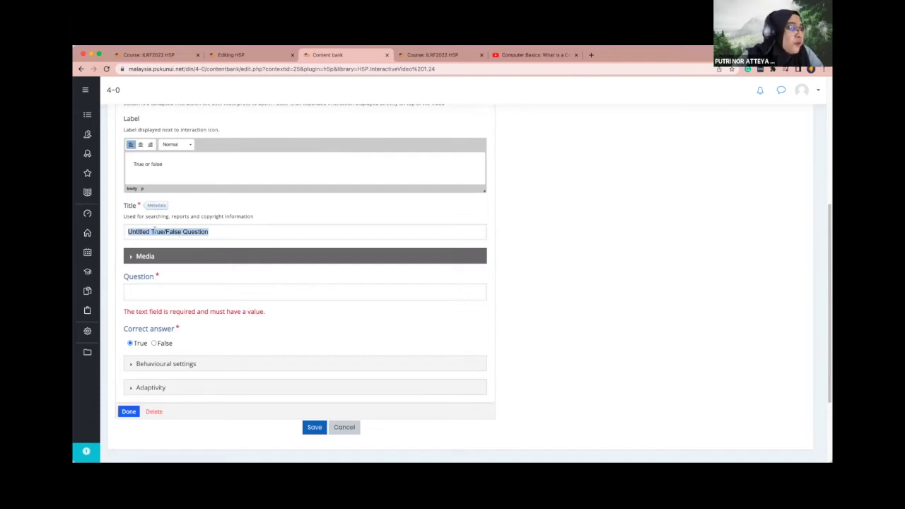
left_click(150, 229)
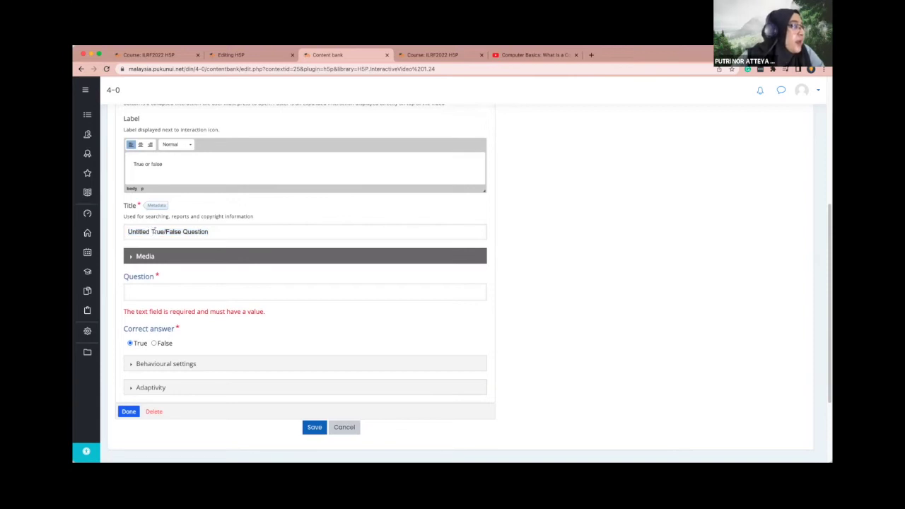
left_click_drag(150, 230, 126, 229)
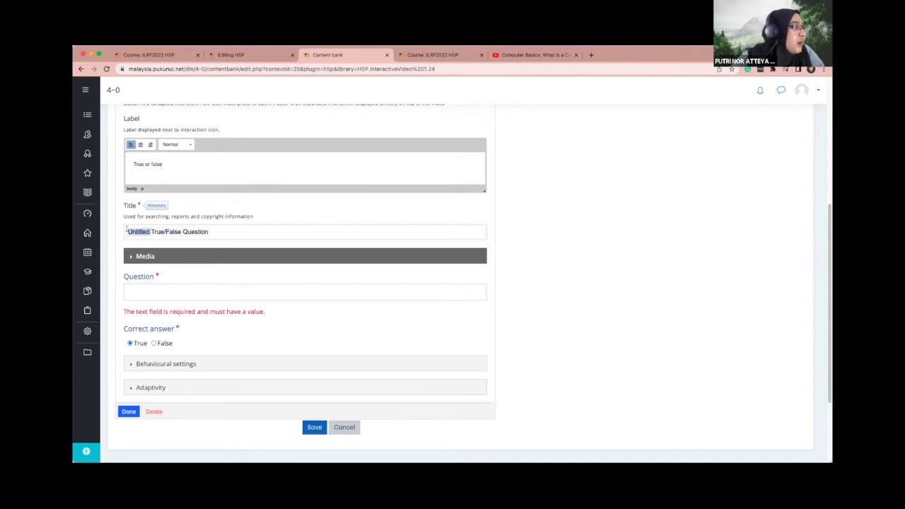
key("BackSpace")
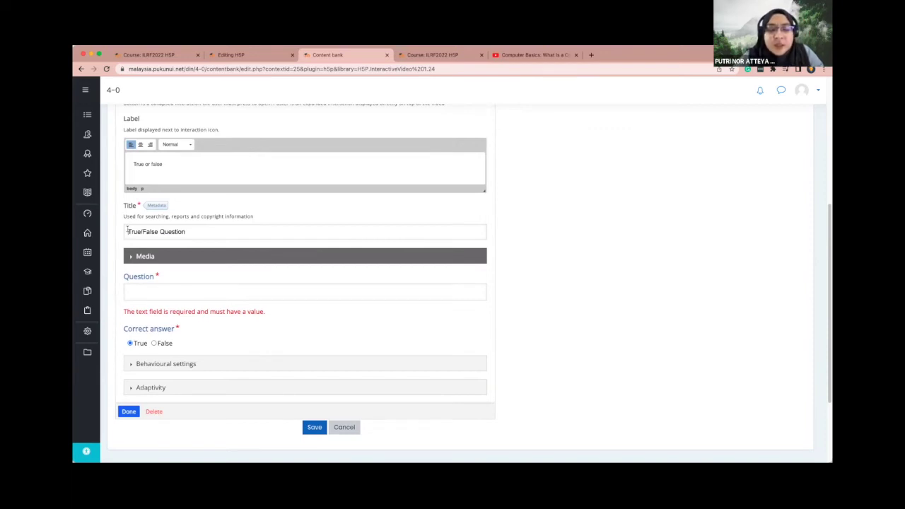
type("Introducti")
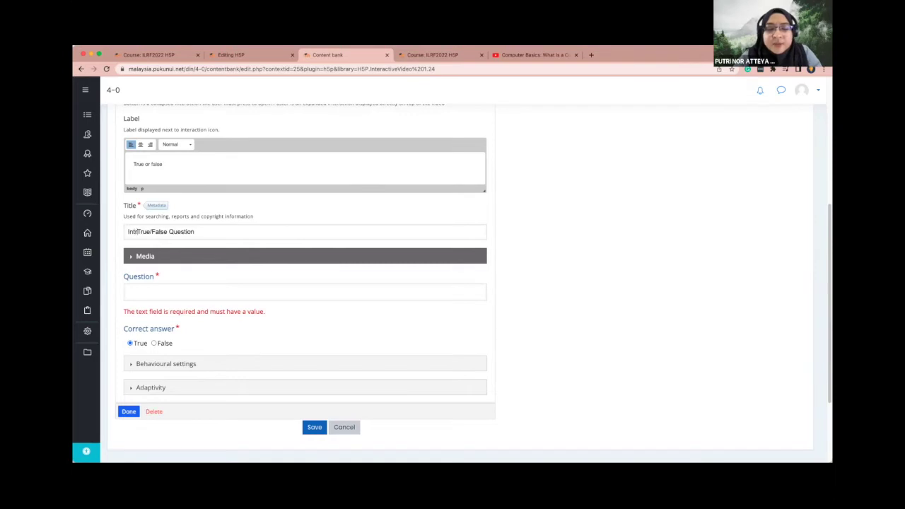
type("on")
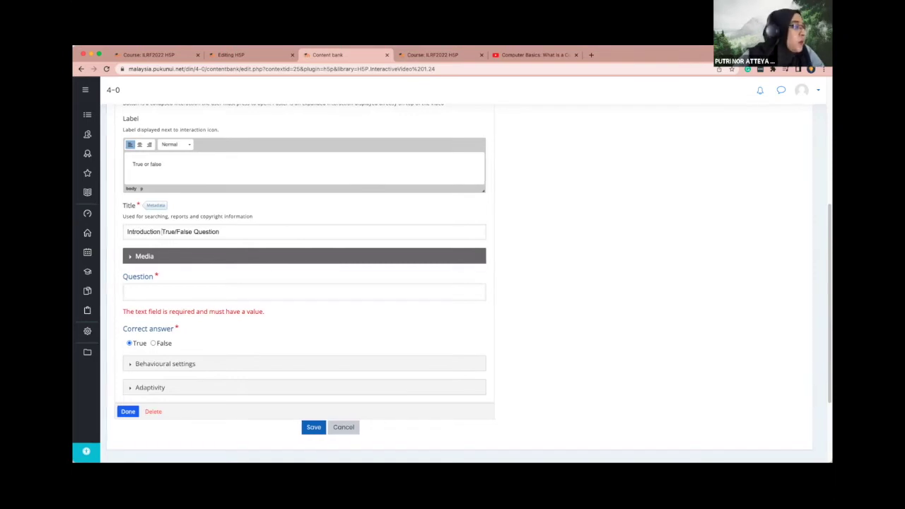
Enter the question text "Computer is important device that we need to have."
scroll(148, 225, "down", 2)
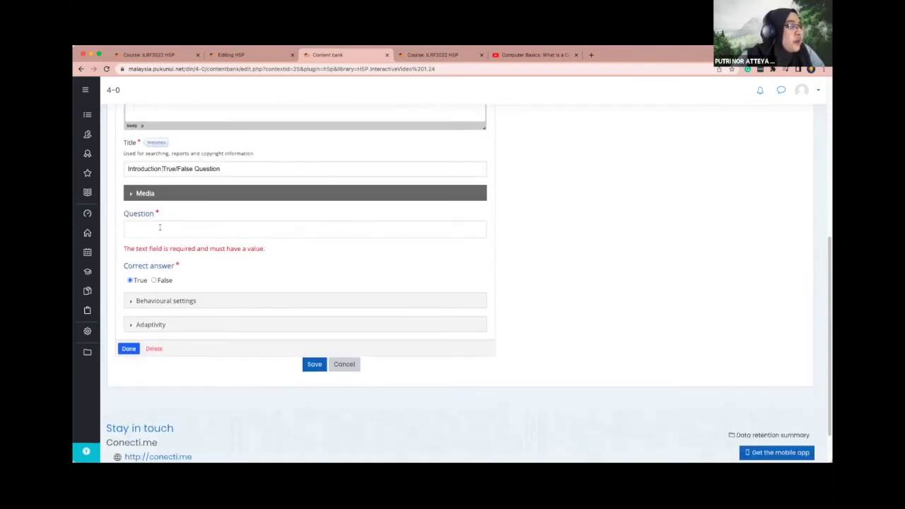
left_click(169, 228)
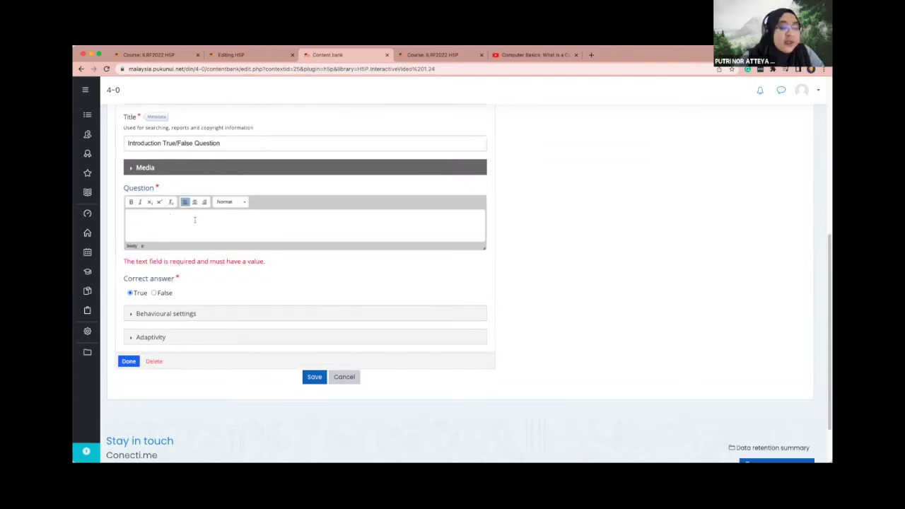
type("Computer is ")
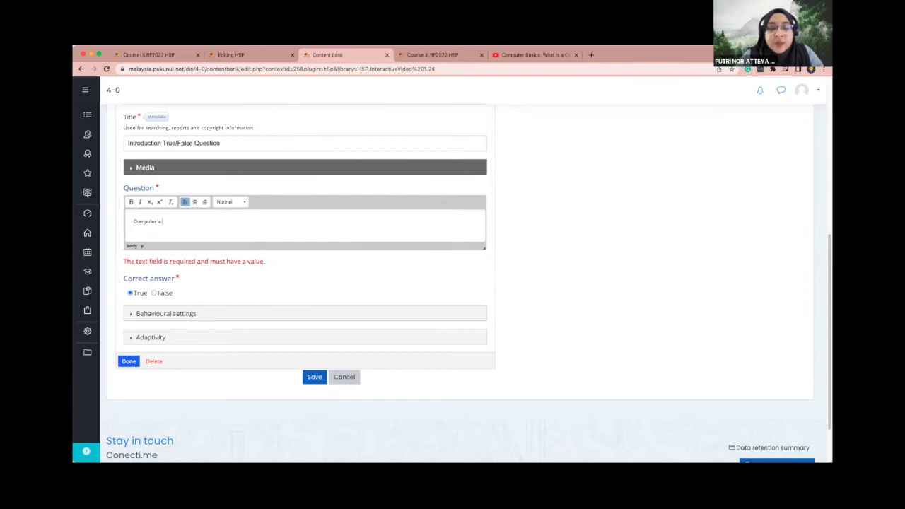
type("important")
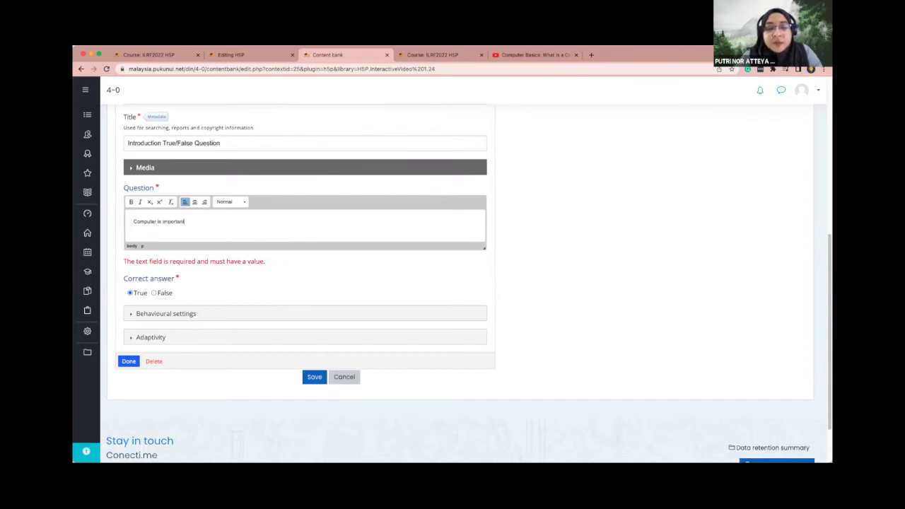
type(" device ")
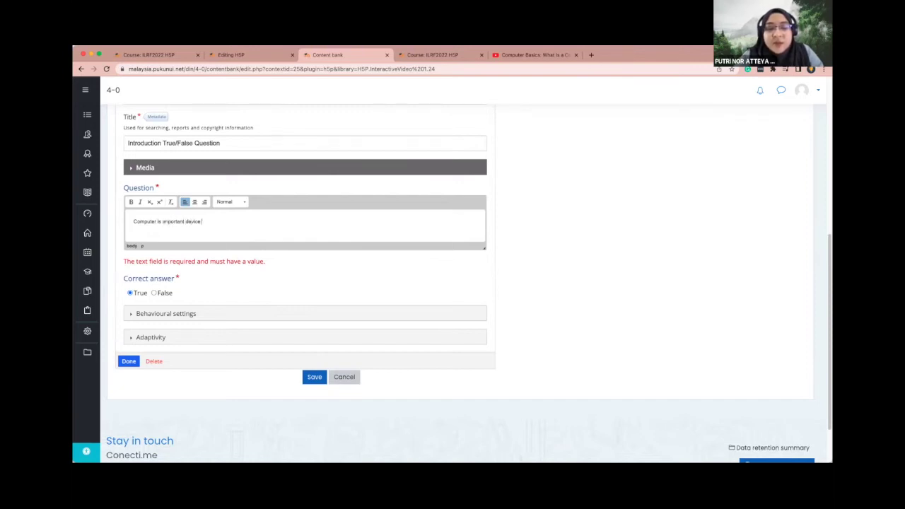
type("that we need to have.")
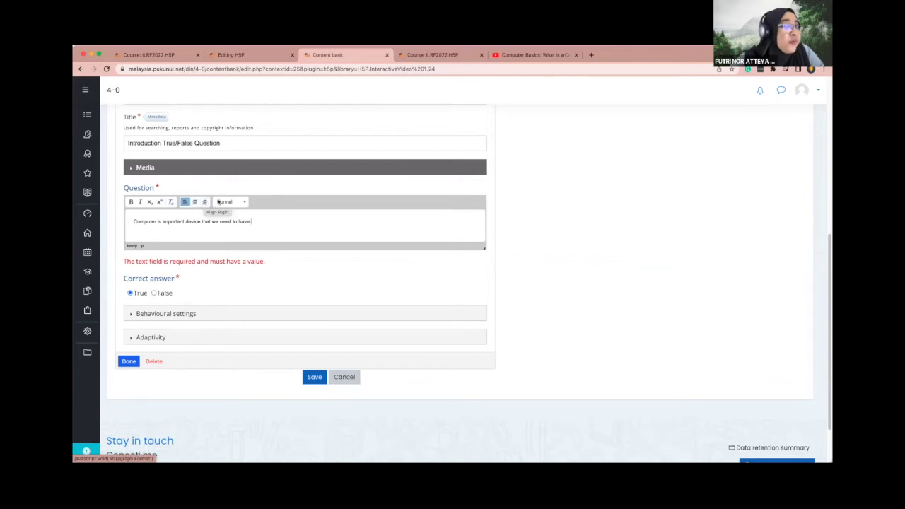
Try the Heading 2 format on the question text and set it back to Normal
left_click(230, 201)
left_click(241, 227)
left_click_drag(311, 222, 132, 223)
left_click(245, 202)
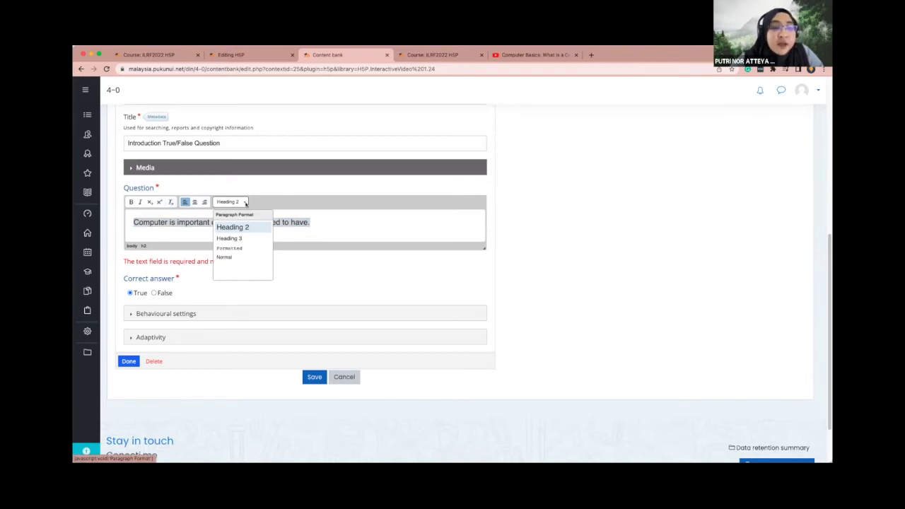
left_click(224, 256)
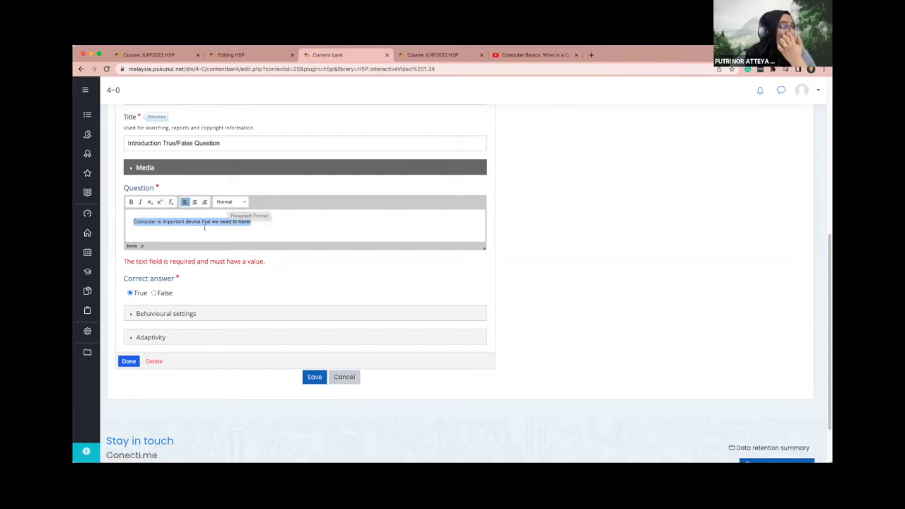
scroll(133, 281, "down", 1)
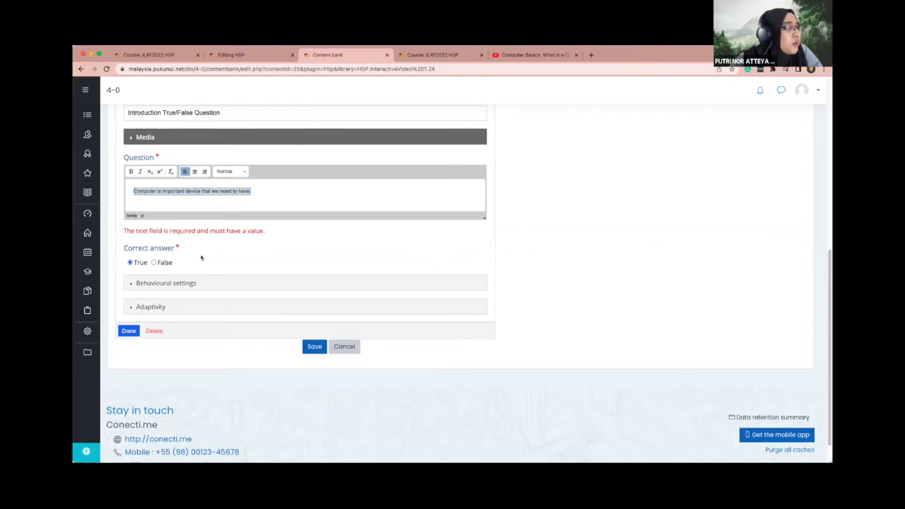
left_click(185, 201)
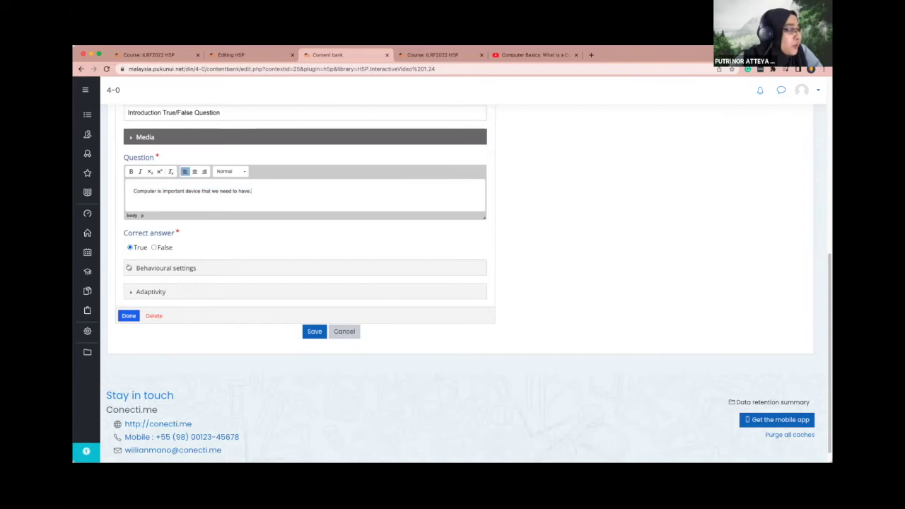
Expand the question's behavioural settings and review the retry, solution, confirmation and feedback options
left_click(131, 268)
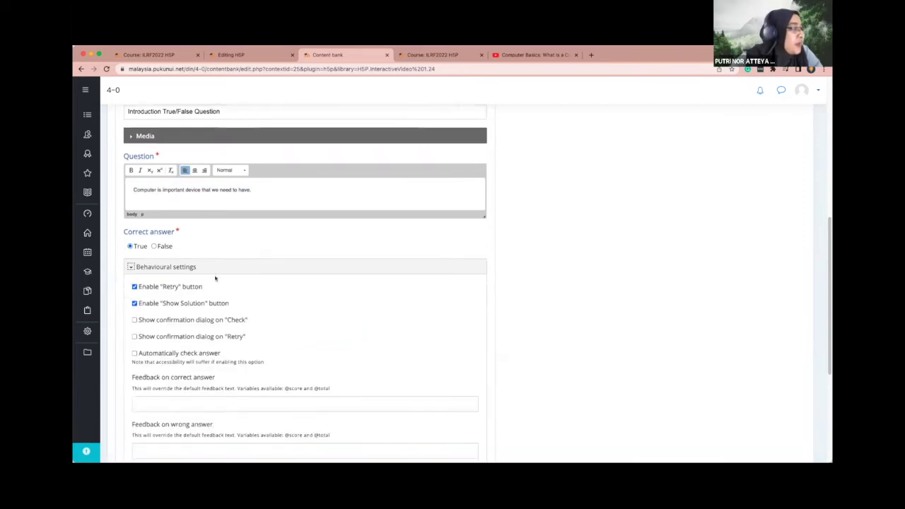
scroll(216, 278, "down", 3)
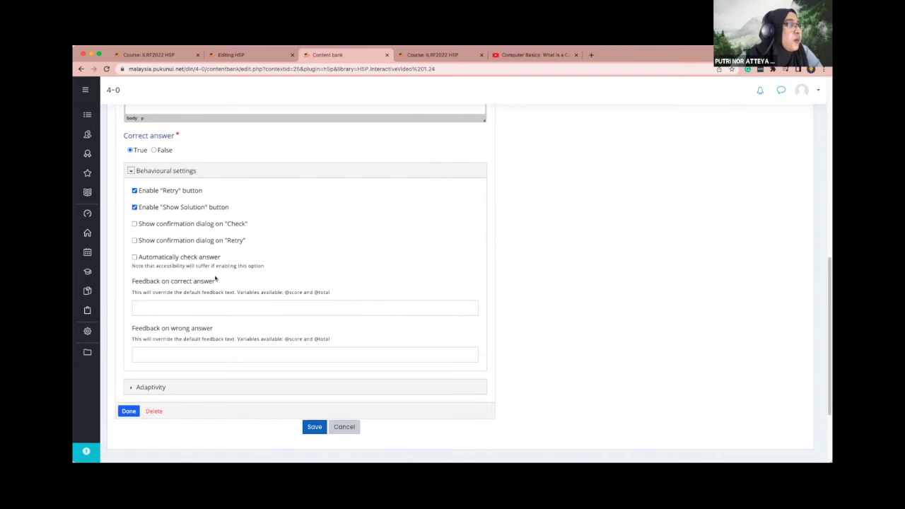
scroll(215, 278, "down", 1)
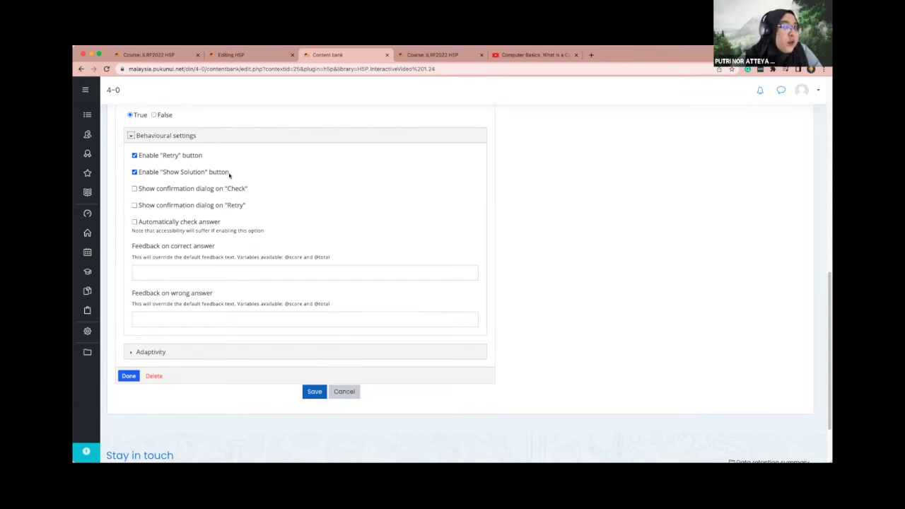
Expand the question's adaptivity settings and open the options for the action on all correct
left_click(132, 356)
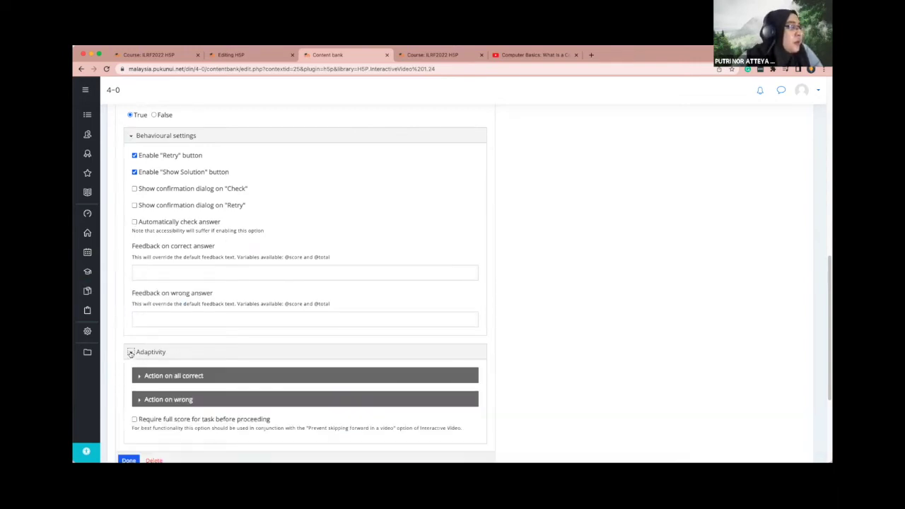
scroll(153, 318, "down", 3)
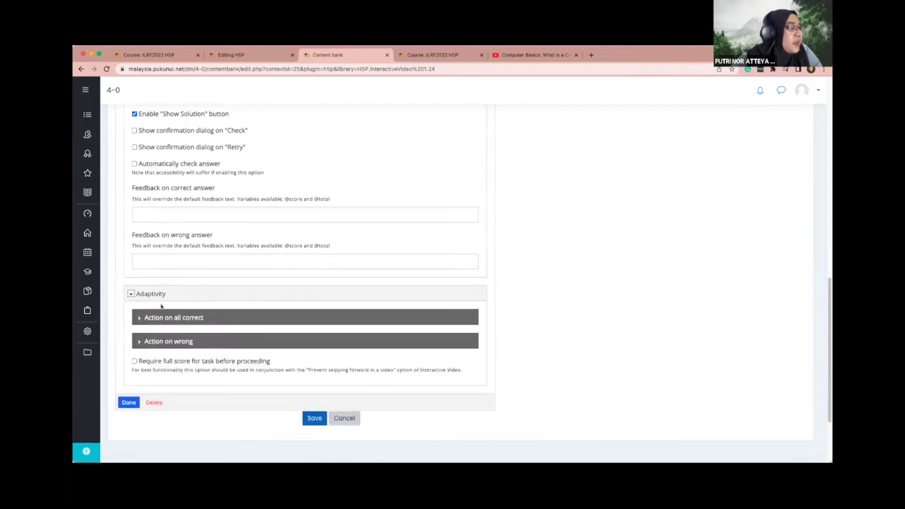
left_click(139, 263)
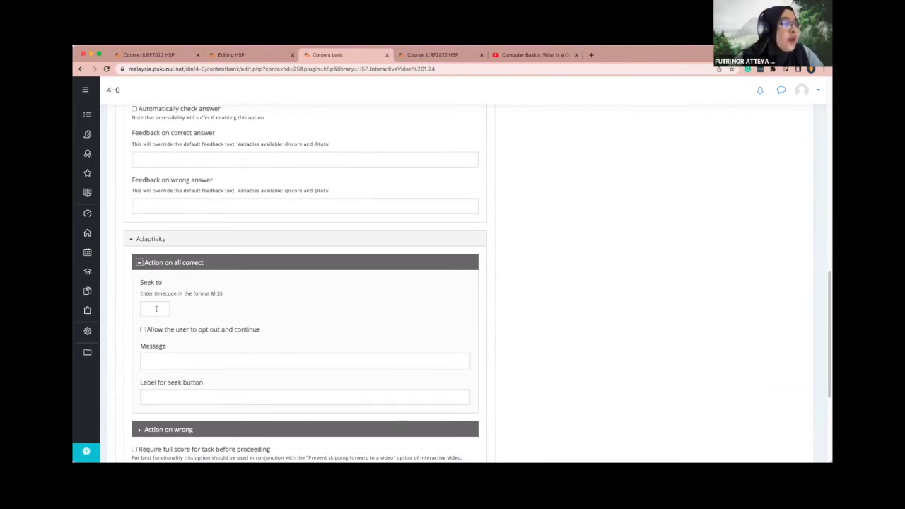
Review the seek, opt-out, message and label options for the action on wrong, and finish editing the True/False question
scroll(151, 312, "down", 3)
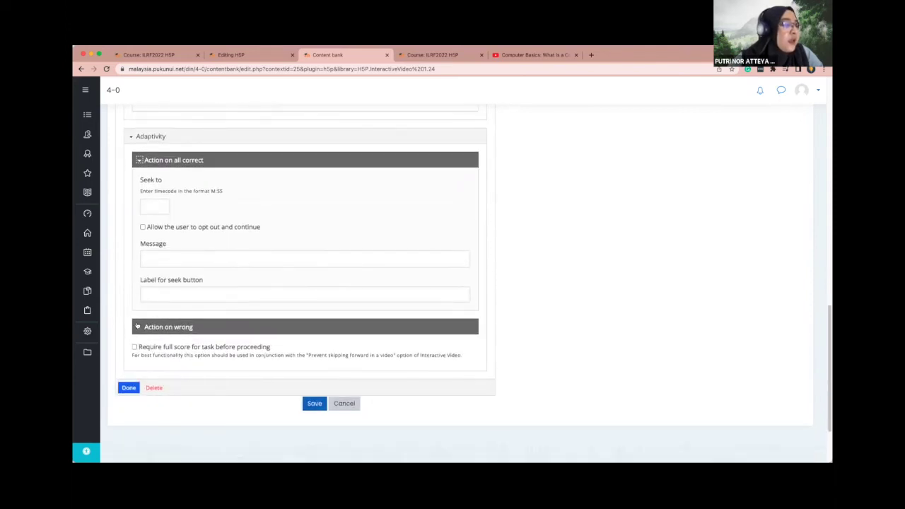
left_click(137, 327)
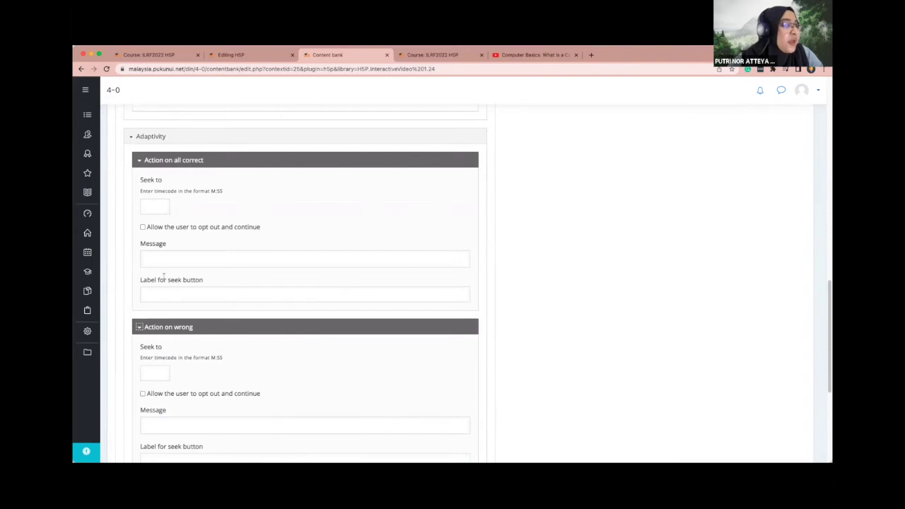
scroll(203, 361, "down", 2)
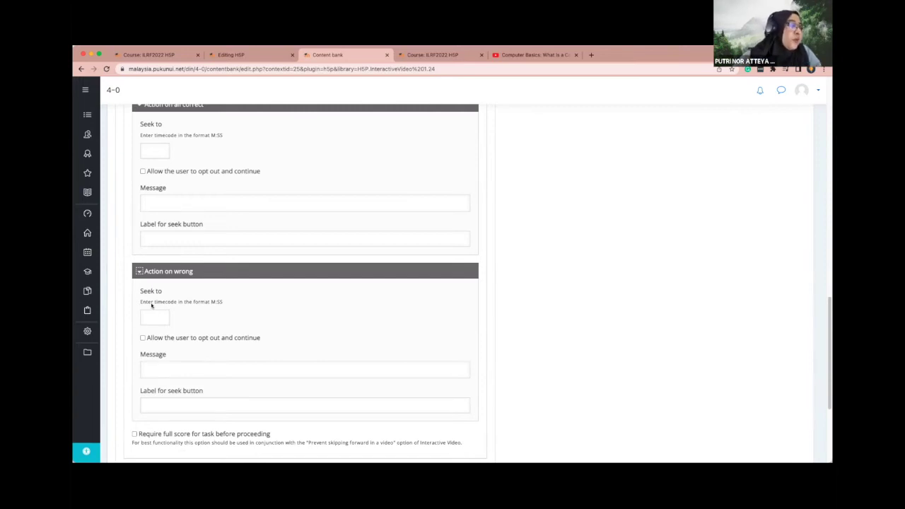
scroll(161, 298, "down", 3)
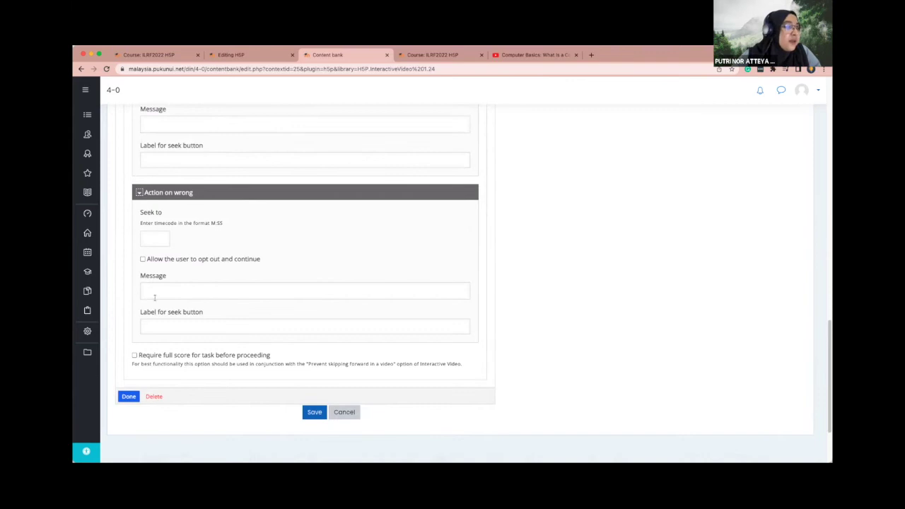
left_click(128, 396)
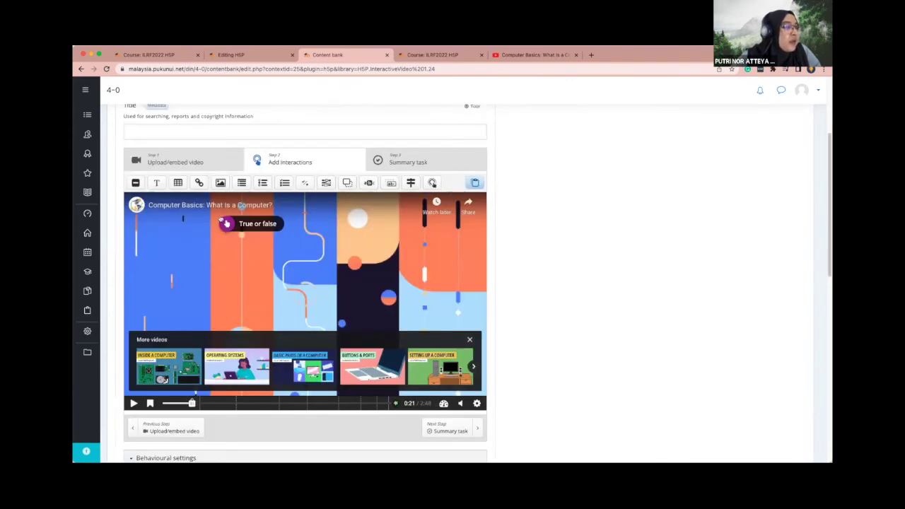
Reposition the True or false interaction on the video frame, slightly closer to the centre
left_click(225, 222)
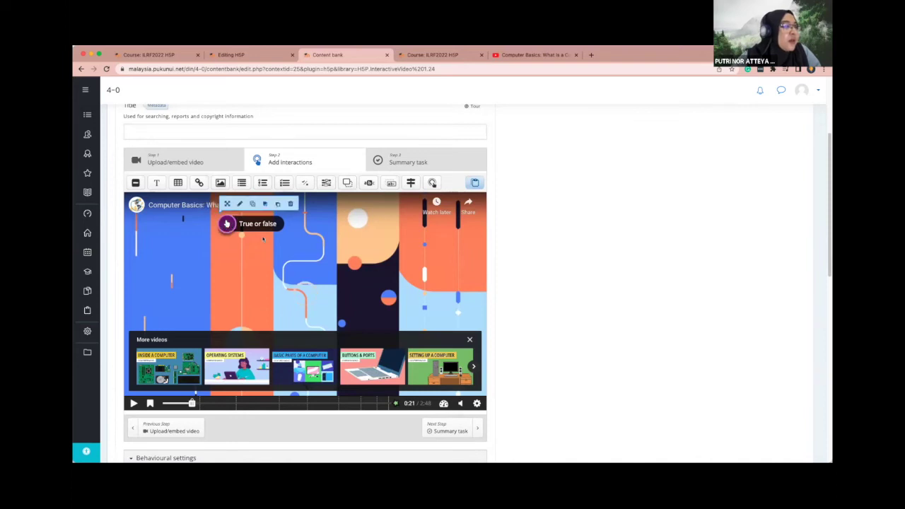
mouse_move(228, 223)
left_mouse_down()
mouse_move(279, 250)
mouse_move(268, 247)
mouse_move(276, 238)
mouse_move(267, 247)
left_mouse_up()
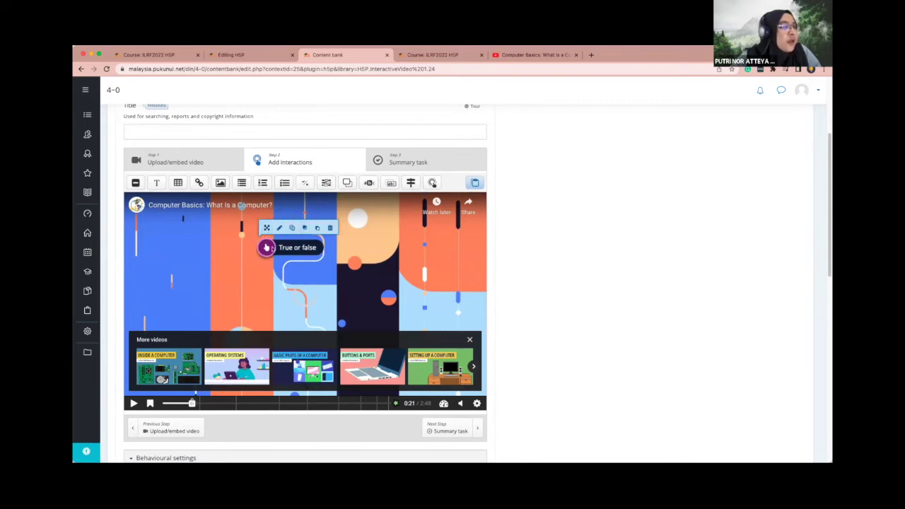
left_click(271, 245)
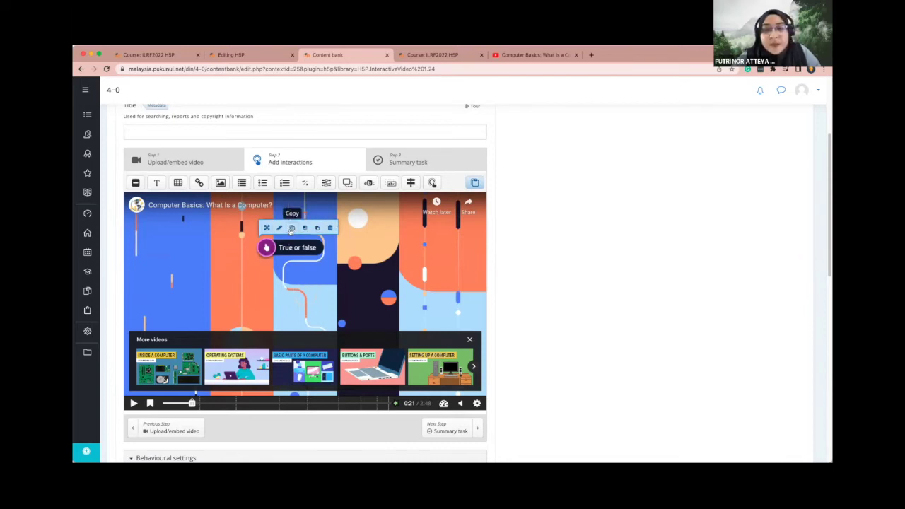
Move the video to 0:41 and look through the interactive video's behavioural settings
left_click(219, 403)
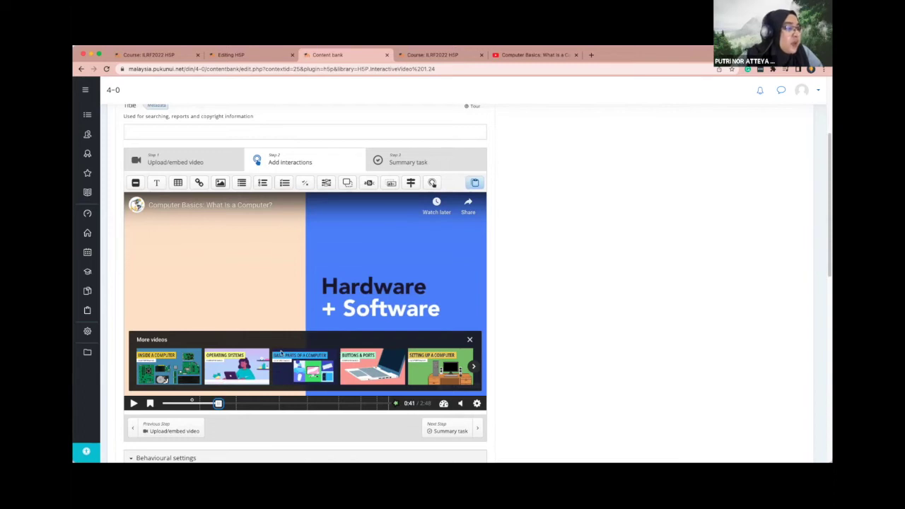
scroll(280, 352, "down", 1)
scroll(281, 352, "down", 5)
scroll(281, 354, "up", 2)
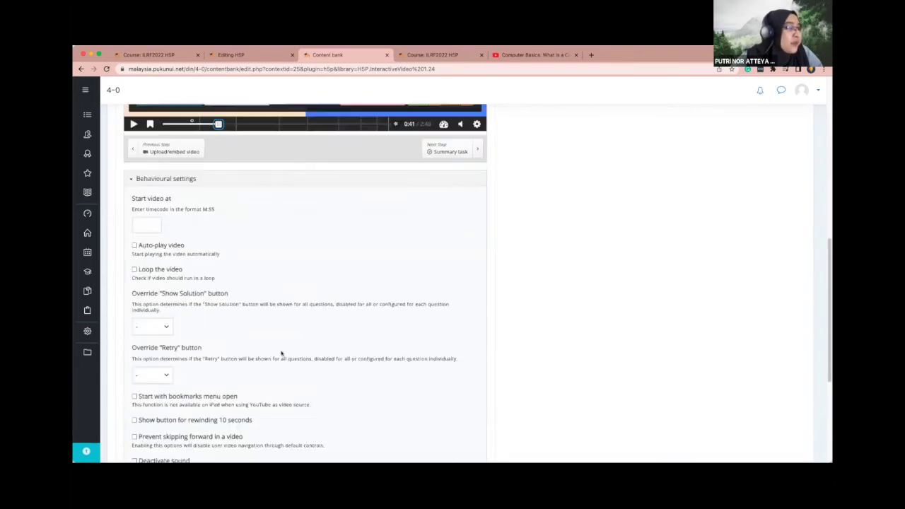
scroll(281, 354, "up", 6)
scroll(281, 353, "down", 3)
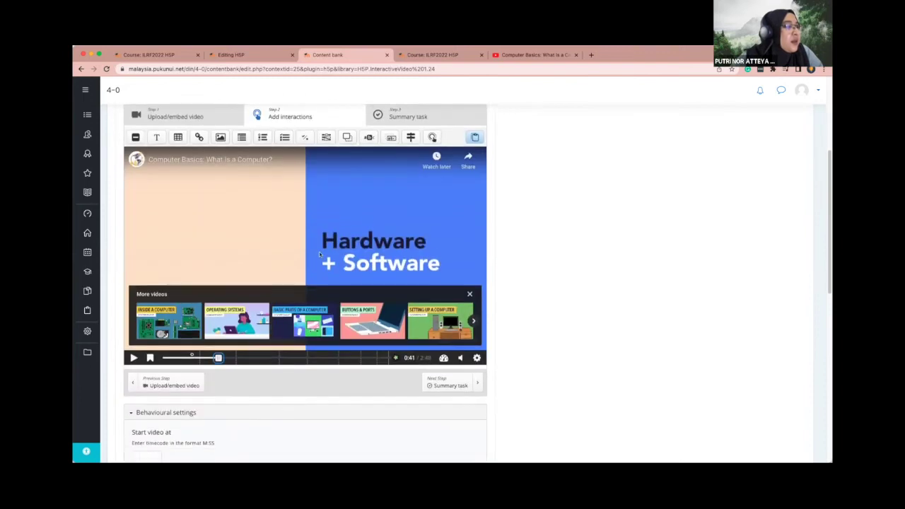
scroll(312, 209, "up", 1)
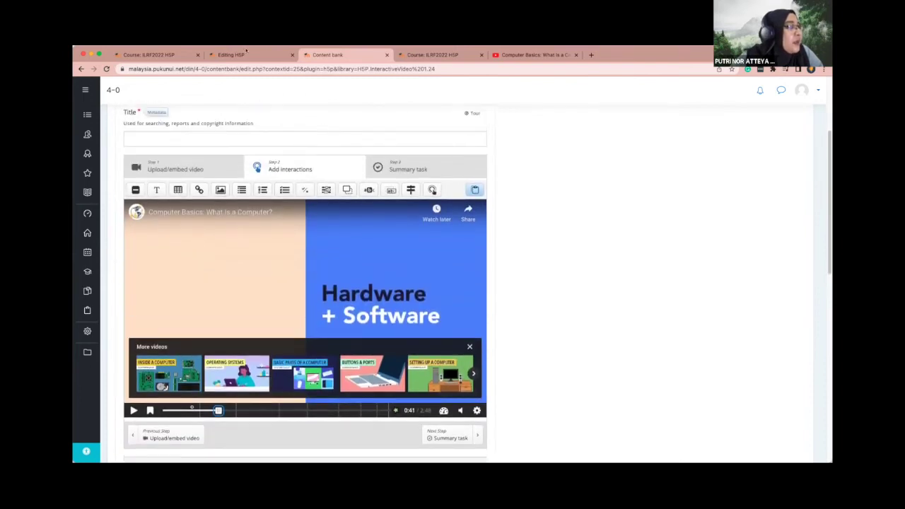
Look at the course's slide on building interactions, then switch to the finished interactive video and show its bookmarks list
left_click(172, 54)
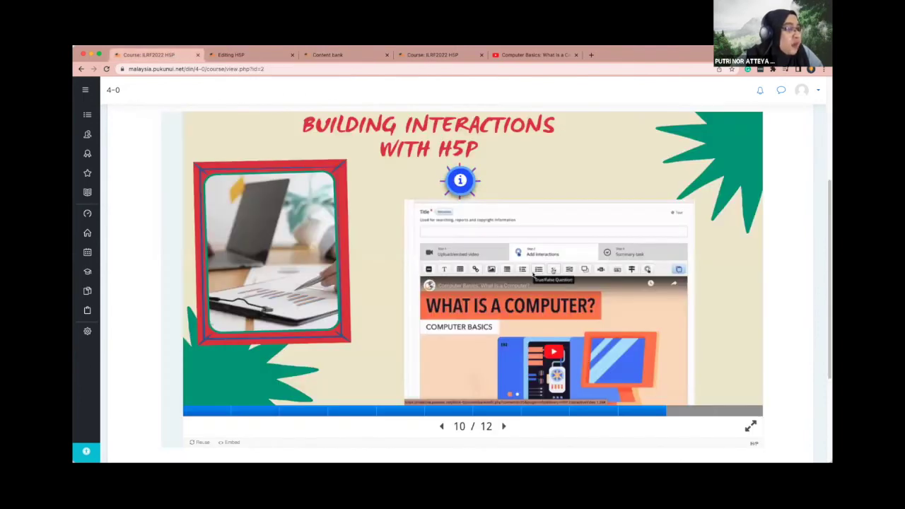
left_click(691, 410)
left_click(647, 410)
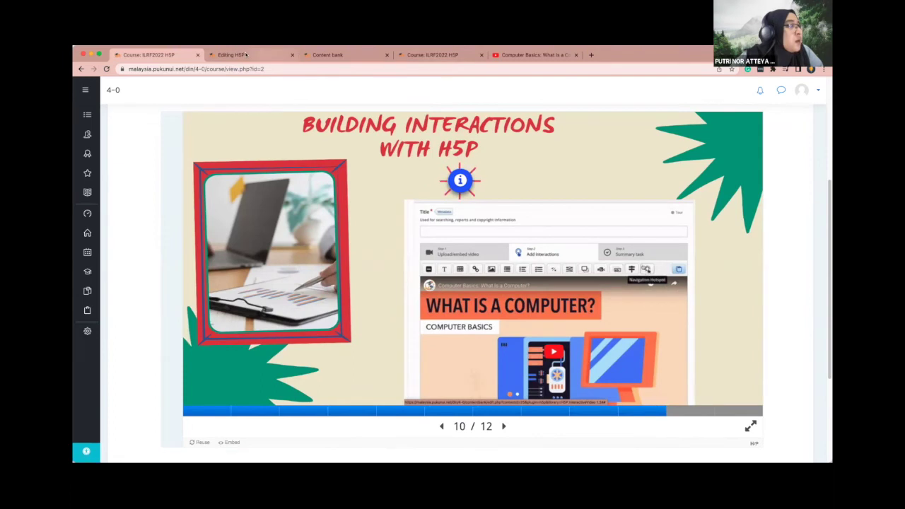
left_click(246, 55)
left_click(342, 55)
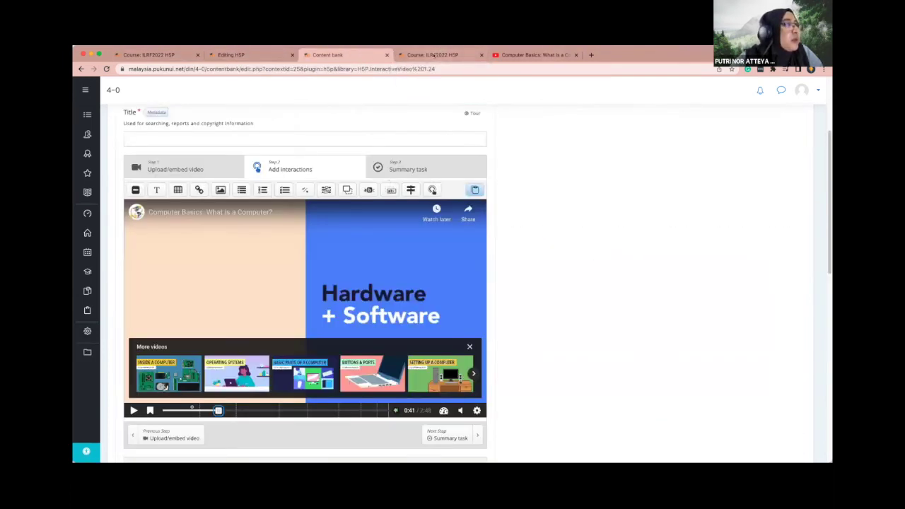
left_click(452, 55)
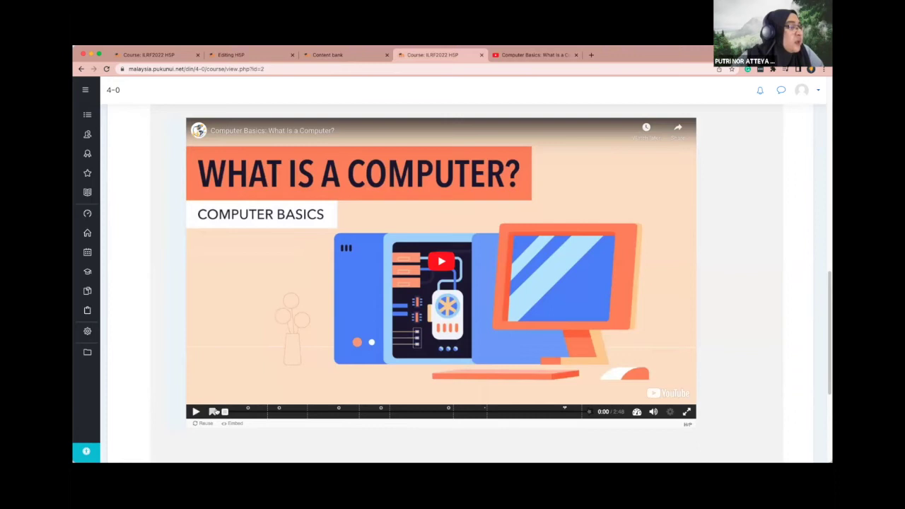
left_click(212, 411)
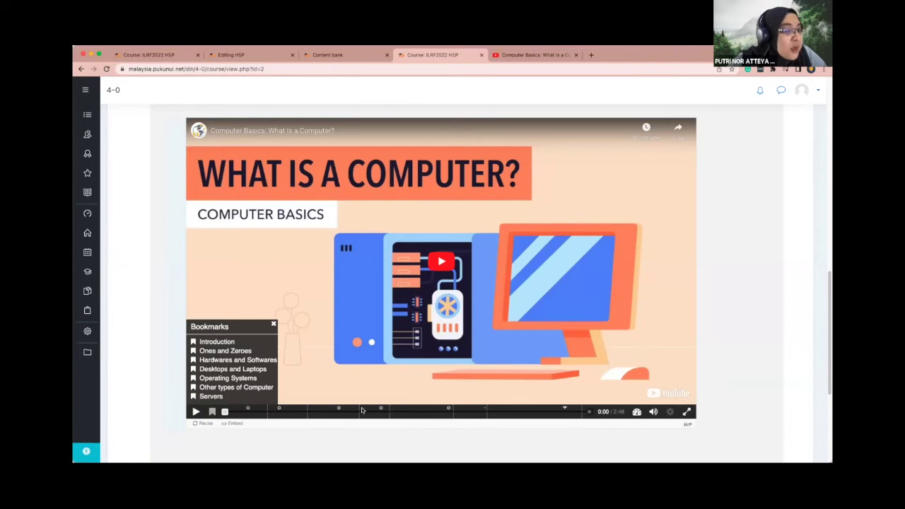
Jump to the 0:12 question, choose PC, Laptops, Smart watches and Smart Phones, check the answer and continue the video
left_click(248, 410)
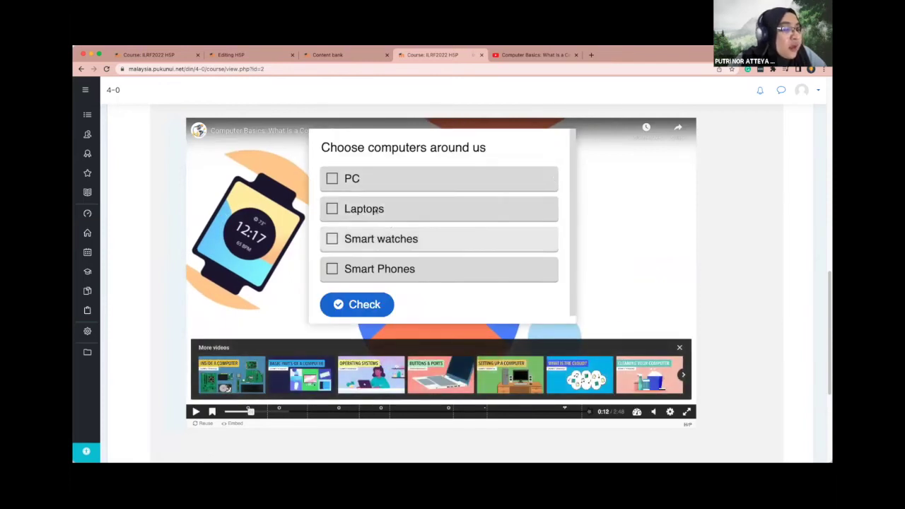
scroll(357, 179, "down", 1)
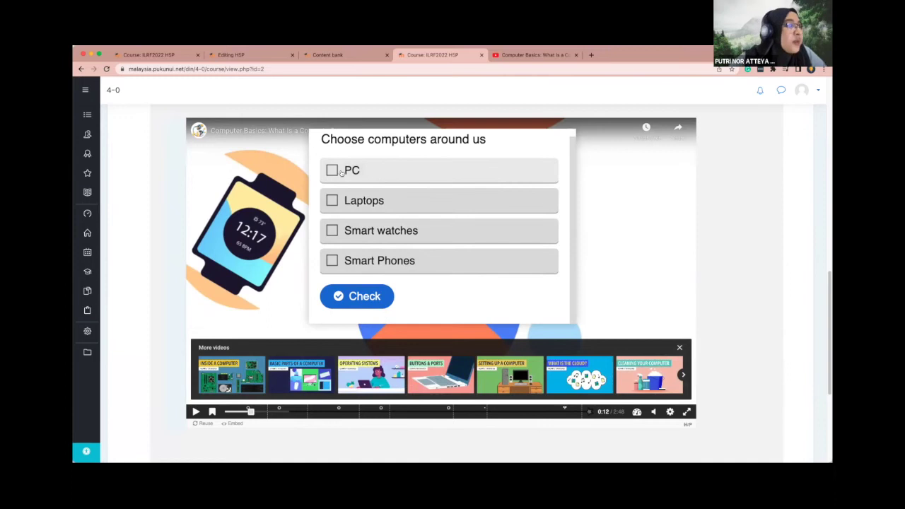
left_click(331, 170)
left_click(331, 201)
left_click(331, 230)
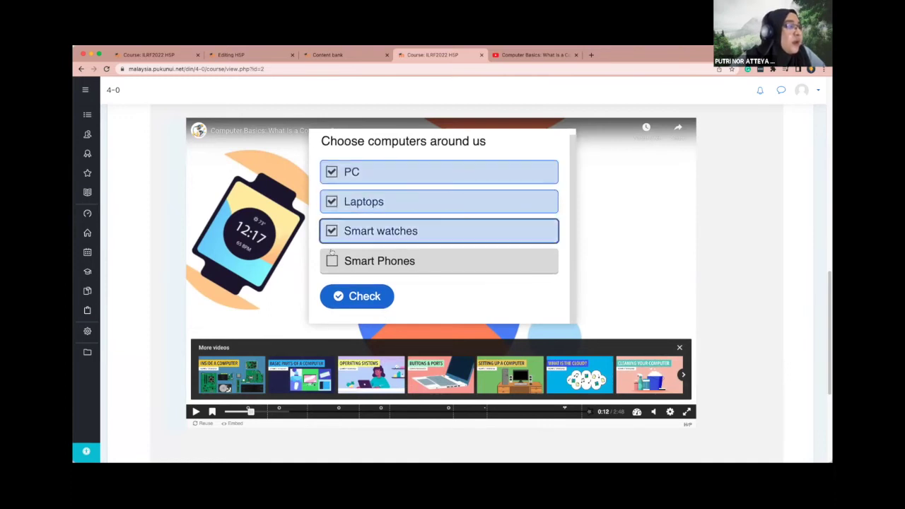
left_click(331, 261)
left_click(345, 295)
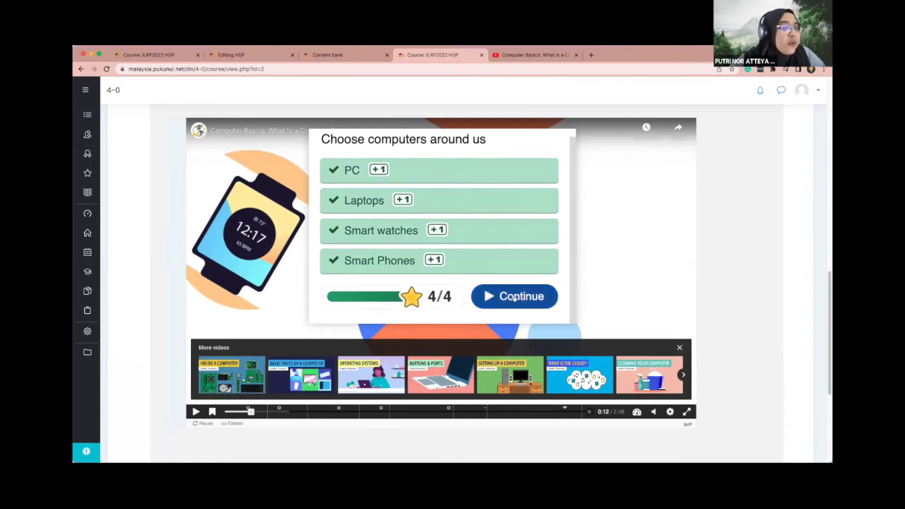
left_click(507, 297)
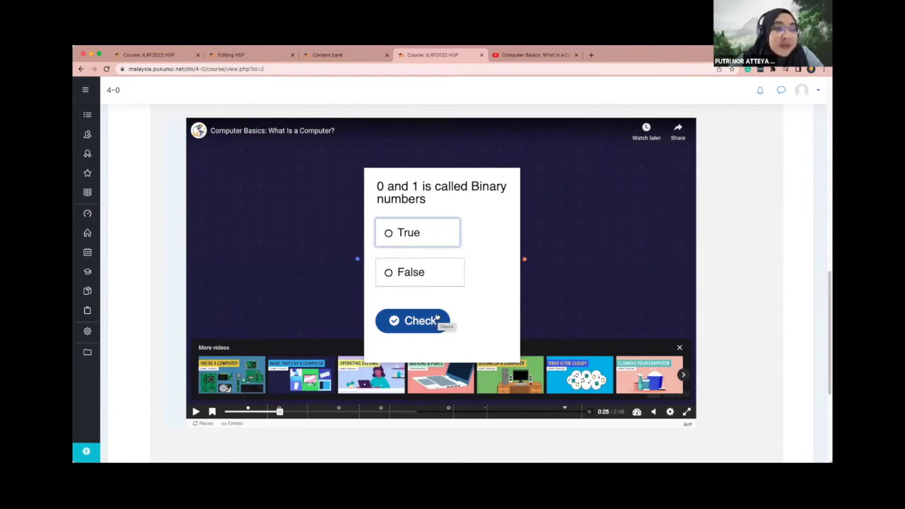
Answer True to the question about 0 and 1 being binary numbers, check it and continue the video
left_click(403, 233)
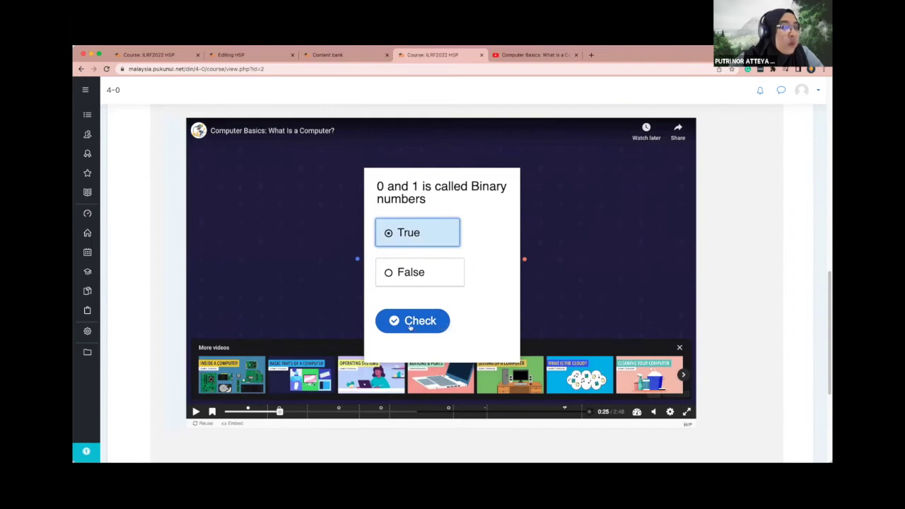
left_click(421, 322)
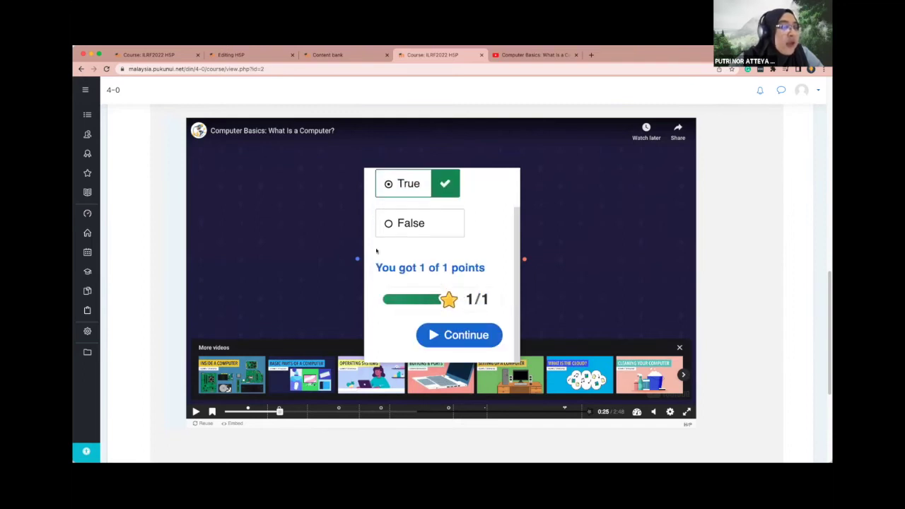
left_click(451, 336)
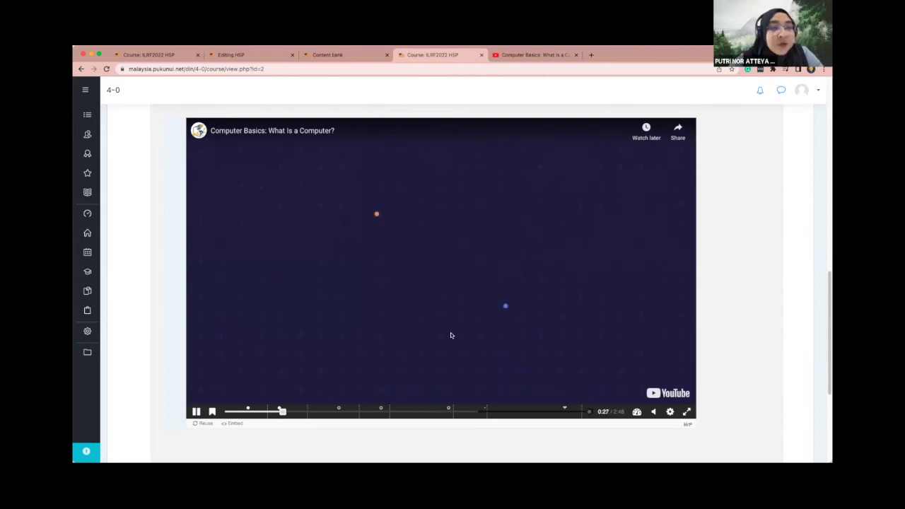
At 0:53, try filling the boxes with Keyboard, Monitor, Mouse and Computer Hardware in that order, and show the solution
left_click(338, 411)
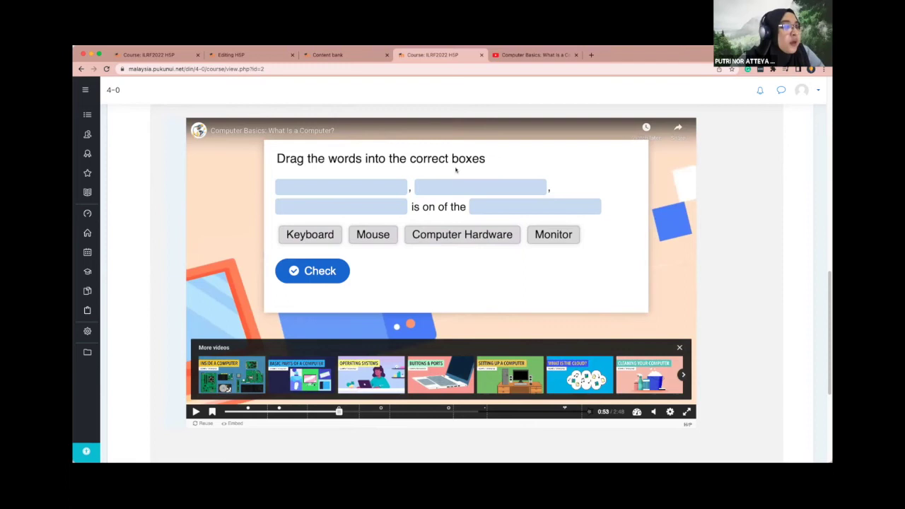
left_click_drag(447, 236, 519, 205)
left_click_drag(323, 236, 333, 188)
left_click_drag(360, 234, 480, 188)
left_click_drag(296, 236, 327, 207)
left_click(320, 246)
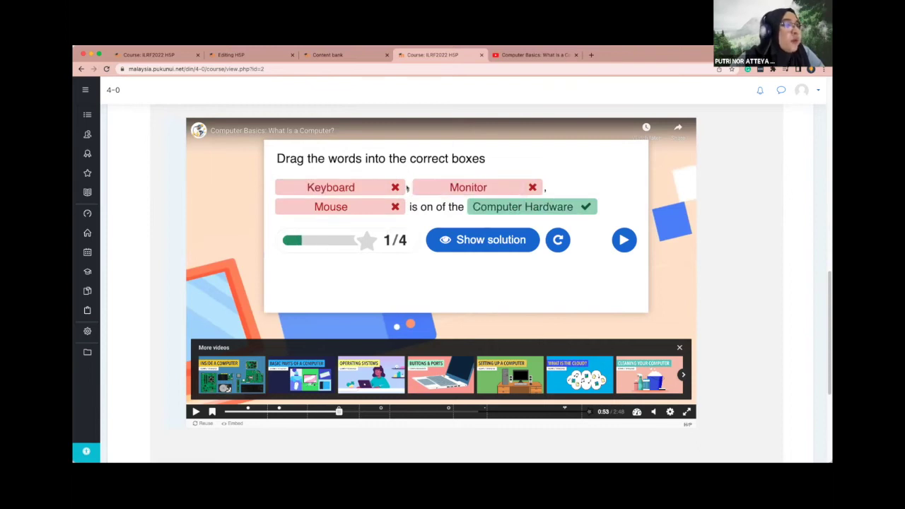
left_click_drag(426, 187, 417, 188)
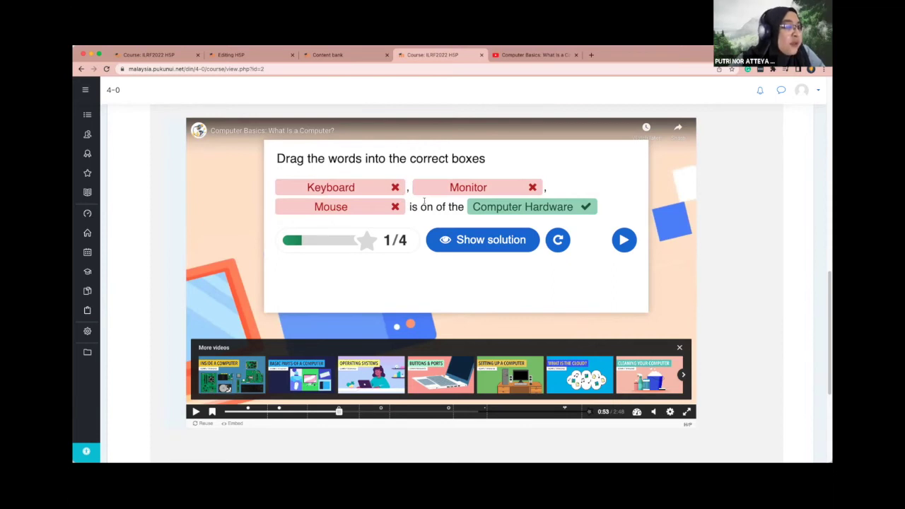
left_click(474, 240)
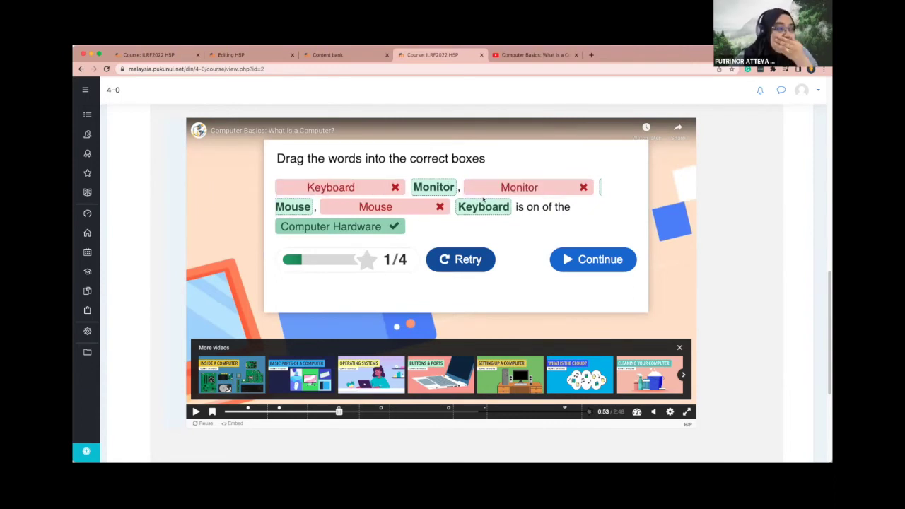
Retry the word-placement question with Monitor, Mouse, Keyboard and Computer Hardware in that order, and continue the video
left_click(456, 261)
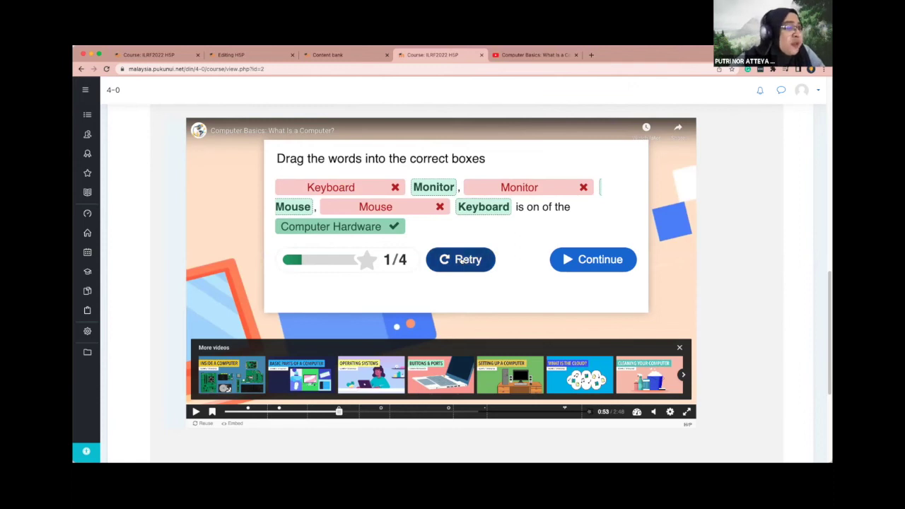
left_click_drag(303, 237, 341, 181)
left_click_drag(309, 236, 329, 180)
left_click_drag(305, 236, 362, 178)
left_click_drag(550, 236, 445, 190)
left_click_drag(325, 233, 351, 188)
left_click_drag(307, 236, 334, 206)
left_click_drag(347, 238, 526, 211)
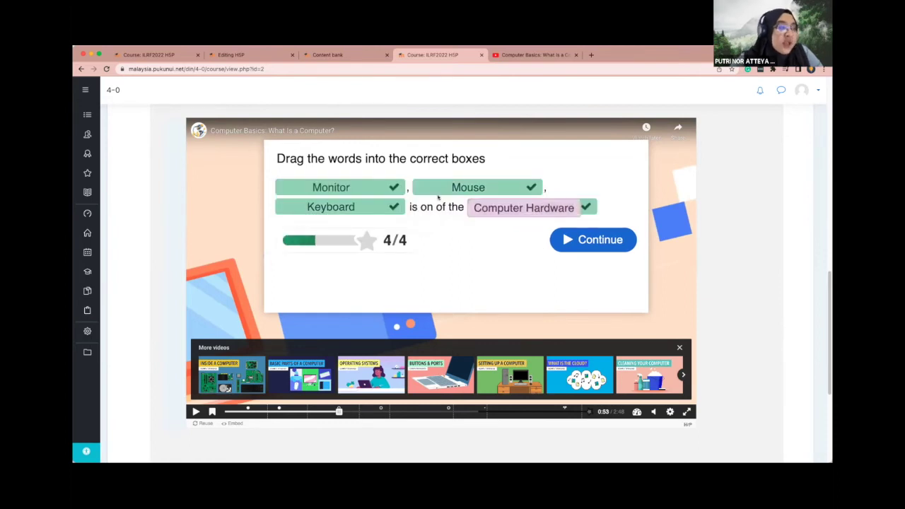
left_click(591, 238)
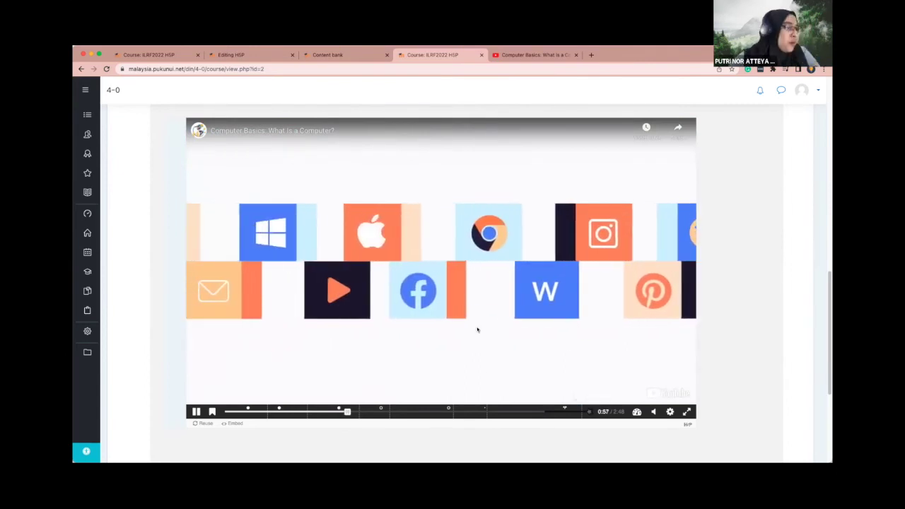
Jump to the 1:13 question, choose "Desktop is a personal Computer" as the correct statement and continue the video
left_click(378, 410)
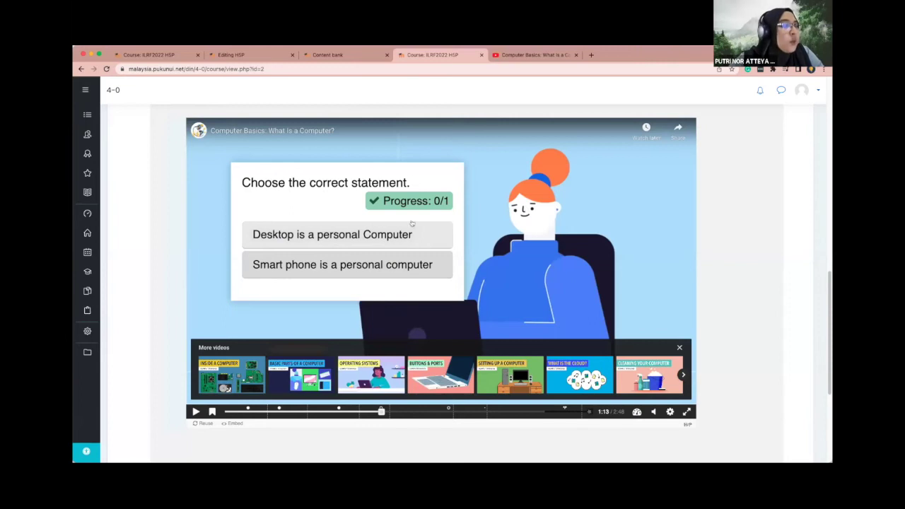
left_click(357, 239)
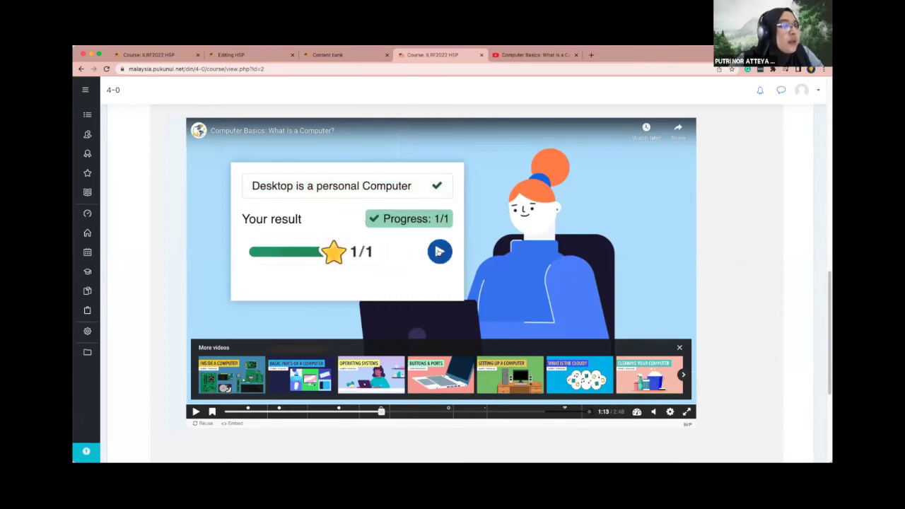
left_click(439, 250)
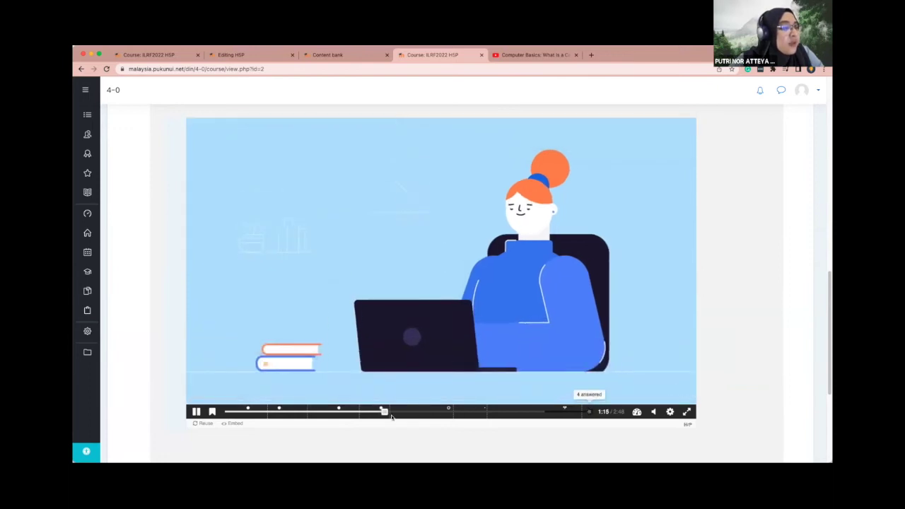
Answer the 1:45 operating system question with Linux, Android, MacOS, iOS and Windows, check it and continue the video
left_click(442, 411)
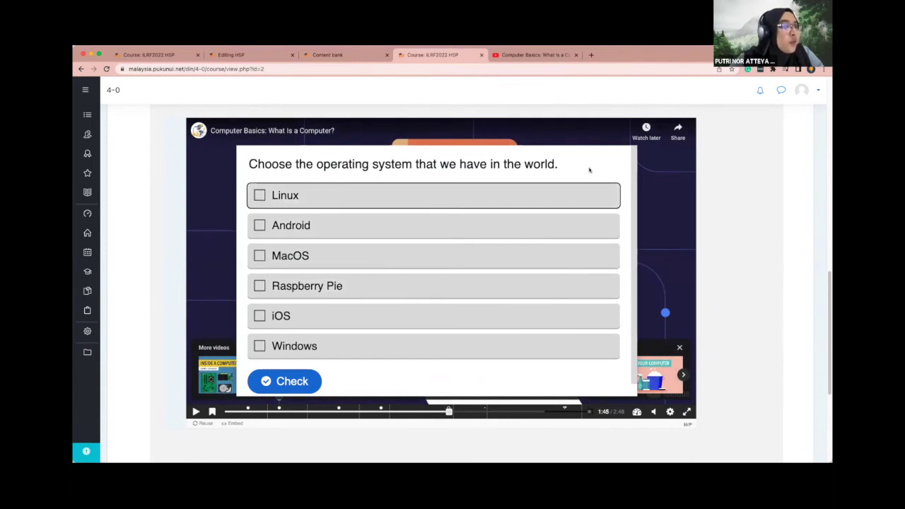
left_click(260, 195)
left_click(260, 225)
left_click(259, 256)
left_click(259, 313)
left_click(259, 343)
left_click(285, 378)
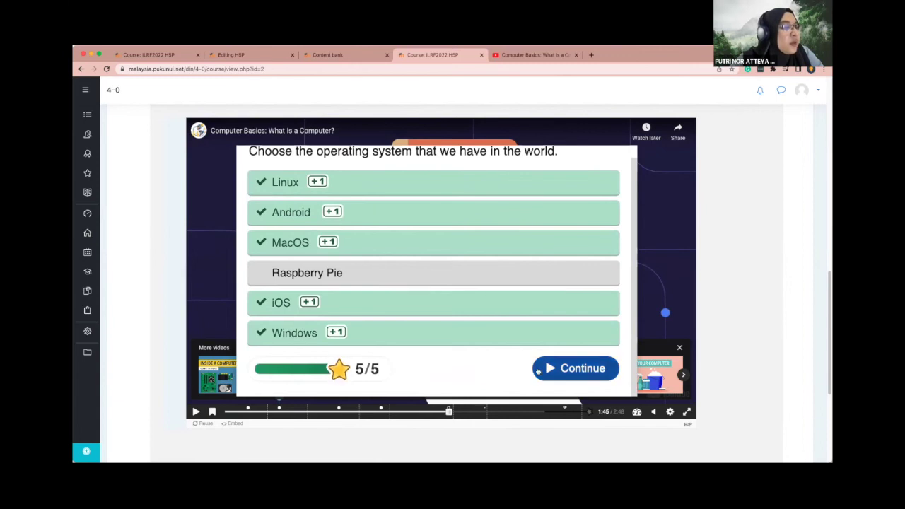
left_click(549, 367)
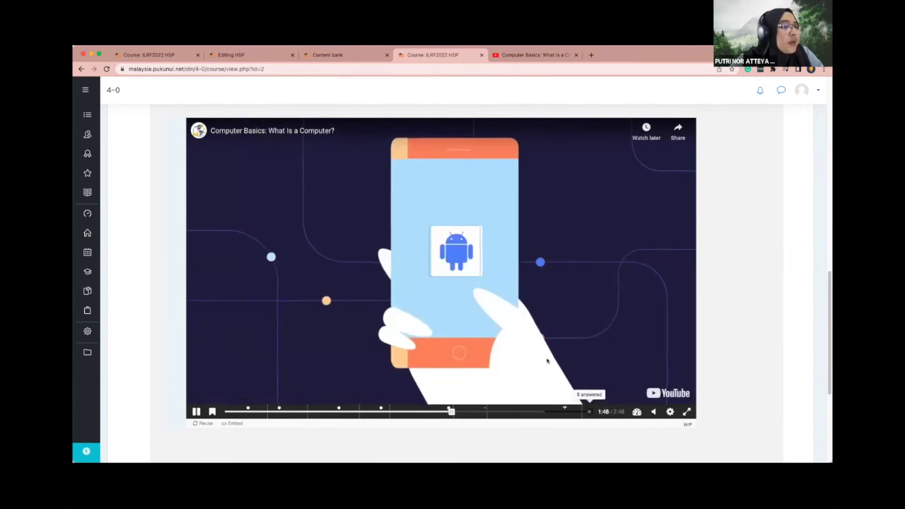